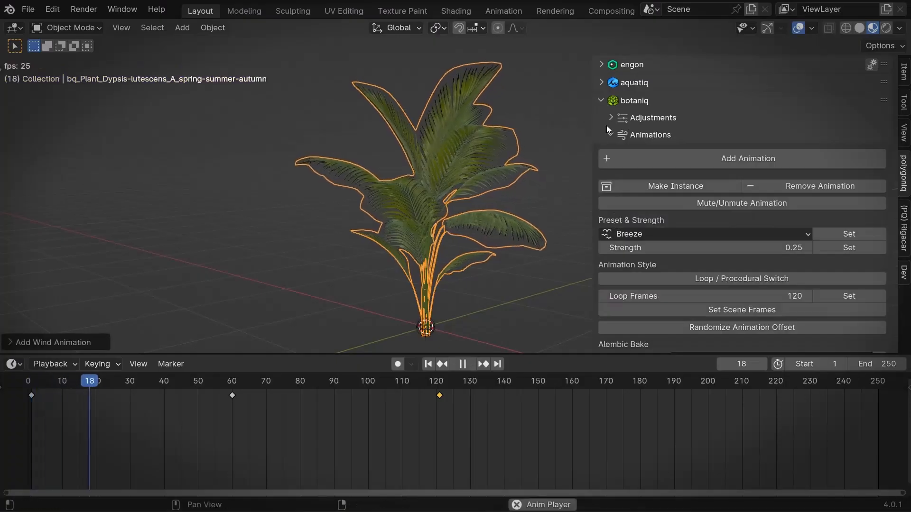
# Expand the botaniq adjustments of the selected palm plant and lower one of its adjustment values.
pyautogui.click(610, 118)
pyautogui.moveTo(754, 187); pyautogui.dragTo(653, 187)
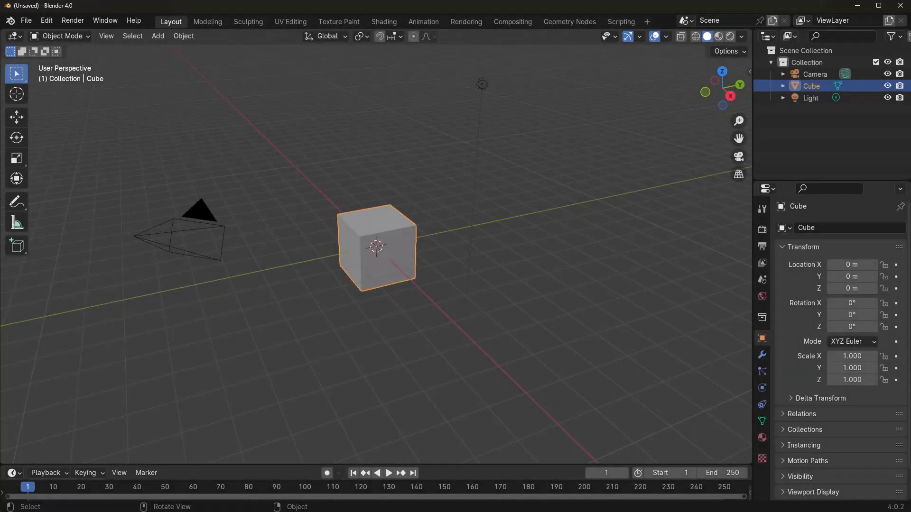
# Open the Blender preferences, install the engon add-on from engon-1.0.0.zip and enable it.
pyautogui.click(50, 21)
pyautogui.click(100, 168)
pyautogui.moveTo(118, 14); pyautogui.dragTo(474, 79)
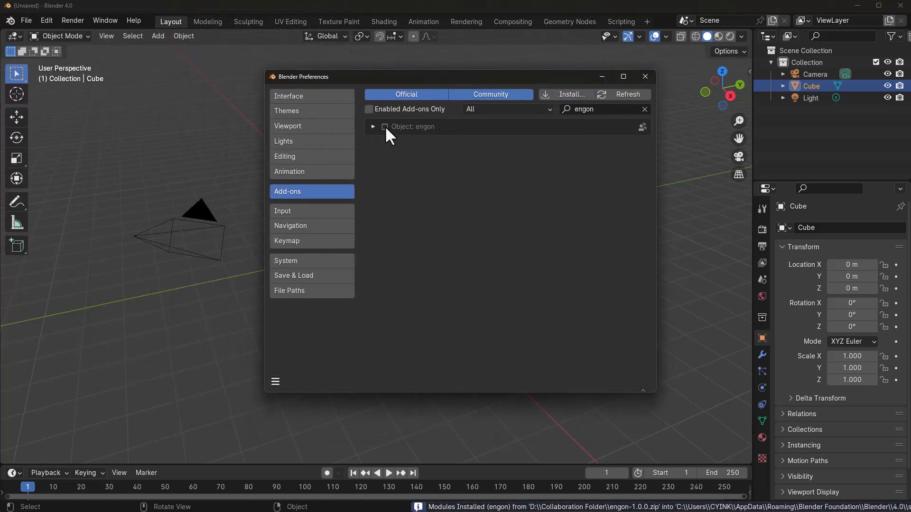
pyautogui.click(384, 127)
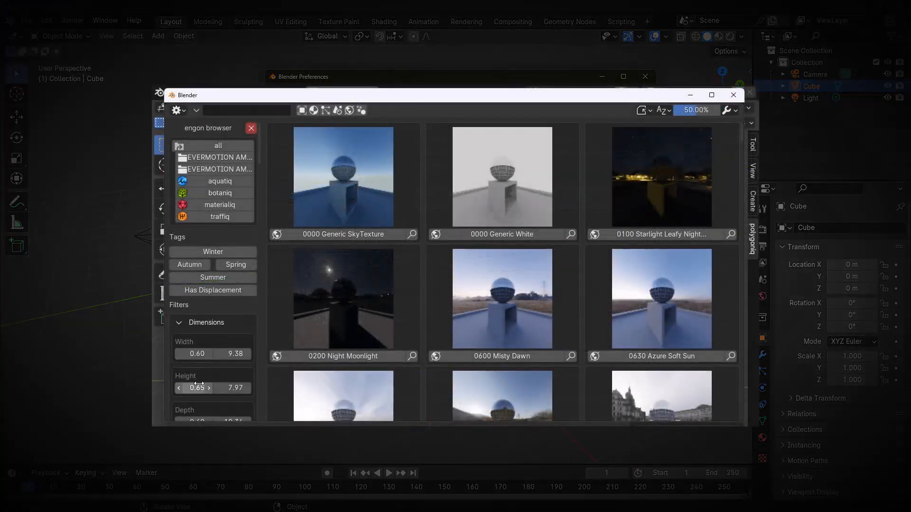
# Filter the engon browser to assets with a height between 2 and 5 and the Winter tag.
pyautogui.click(198, 384)
pyautogui.write('2')
pyautogui.press('Return')
pyautogui.click(233, 386)
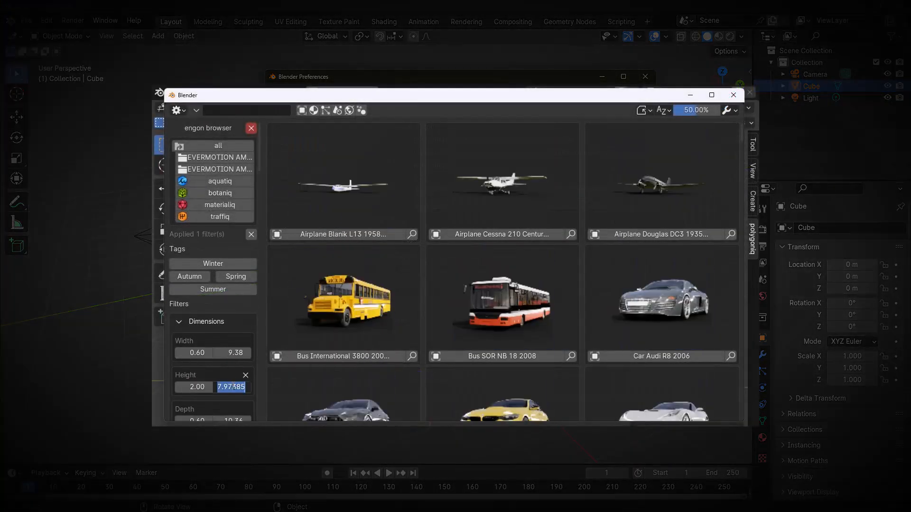
pyautogui.write('5')
pyautogui.press('Return')
pyautogui.click(233, 264)
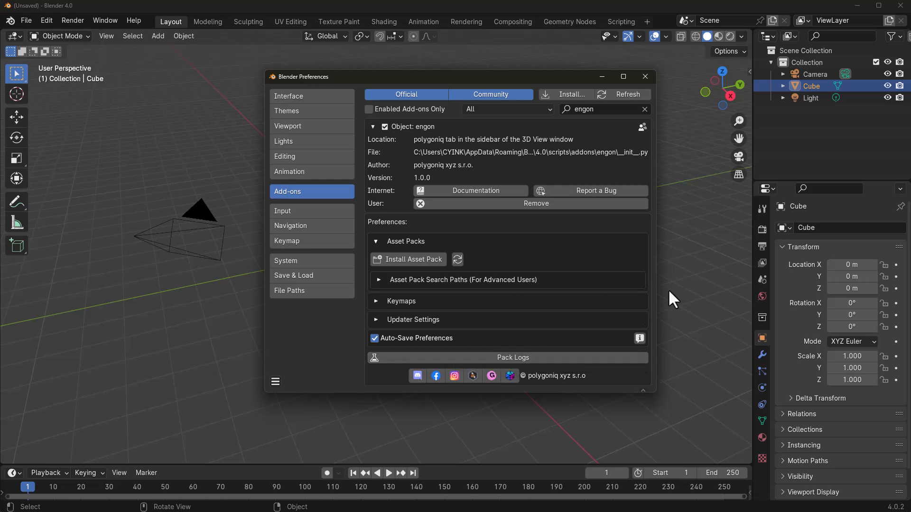
# Install the botaniq_full 7.0.0 and traffiq_full 2.0.0 asset packs into the polygoniq_asset_packs folder.
pyautogui.click(412, 260)
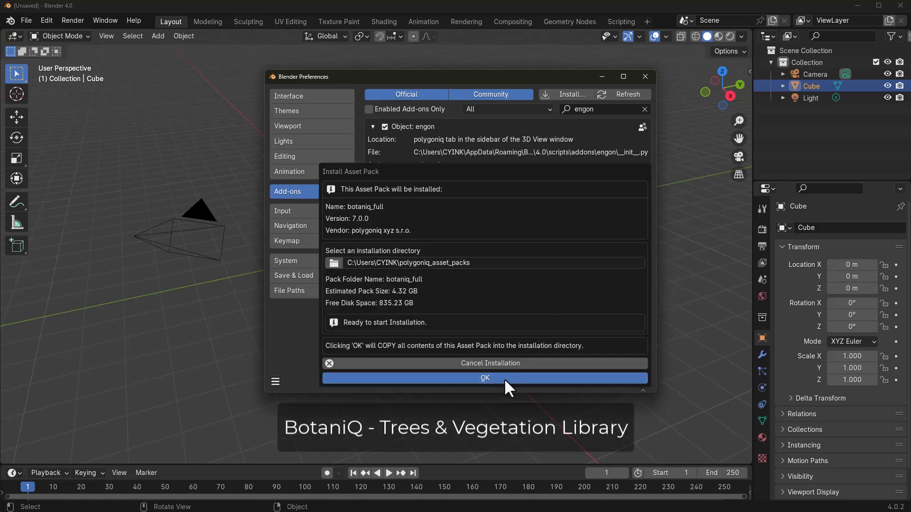
pyautogui.click(504, 378)
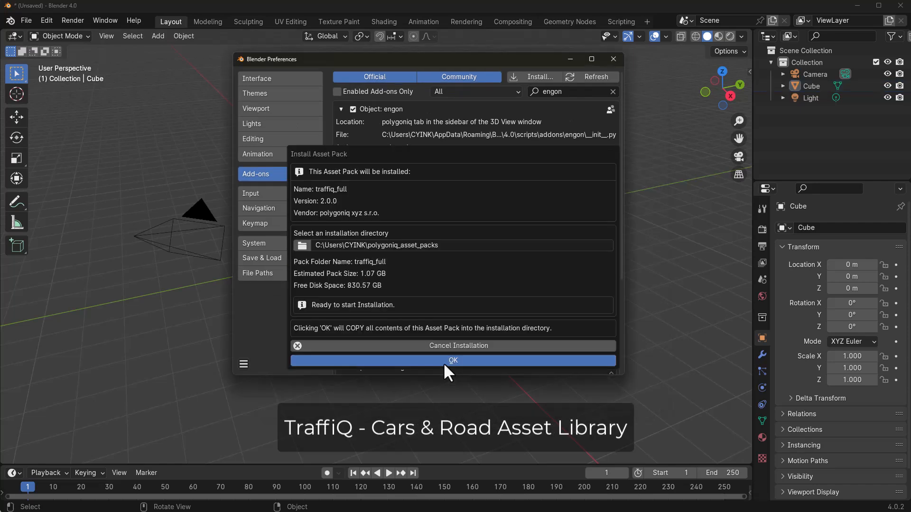
pyautogui.click(443, 363)
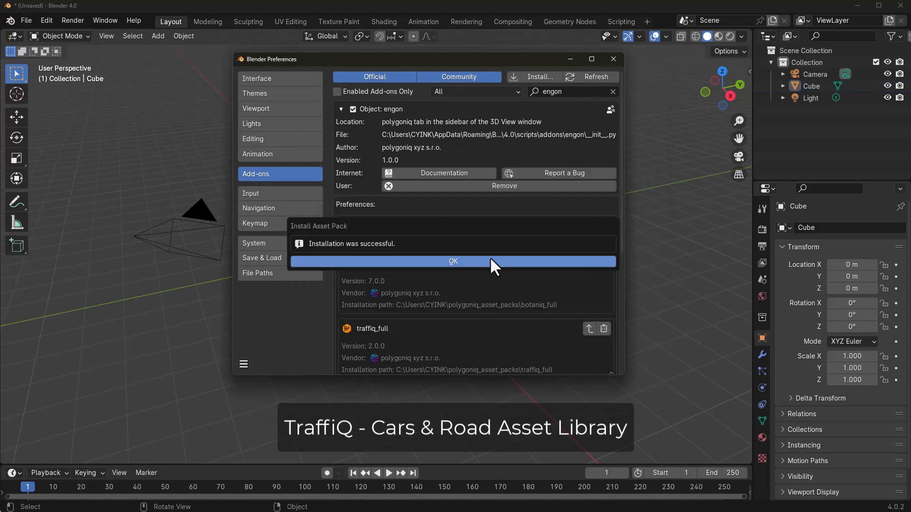
pyautogui.click(489, 261)
# Review the installed asset packs, the asset pack search paths and the keymaps in the engon preferences.
pyautogui.scroll(-1, 379, 280)
pyautogui.scroll(-7, 443, 282)
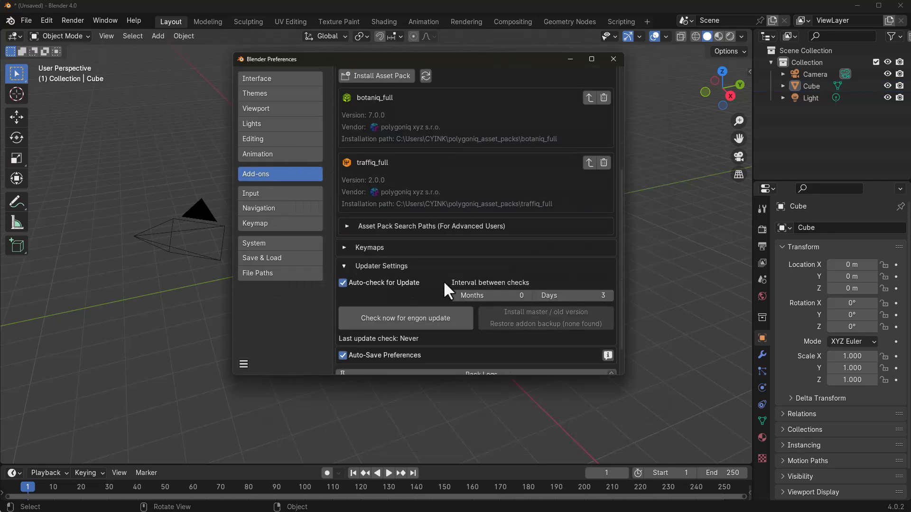
pyautogui.scroll(8, 417, 268)
pyautogui.scroll(-5, 536, 279)
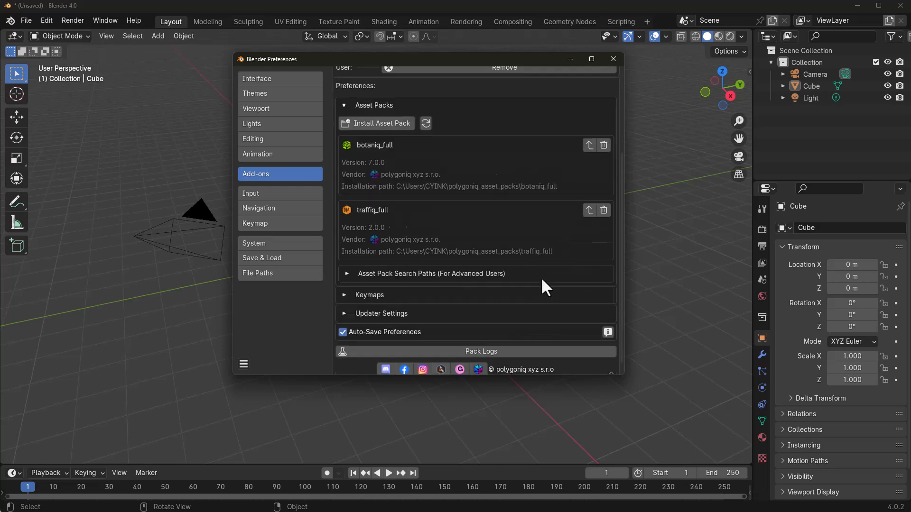
pyautogui.click(347, 264)
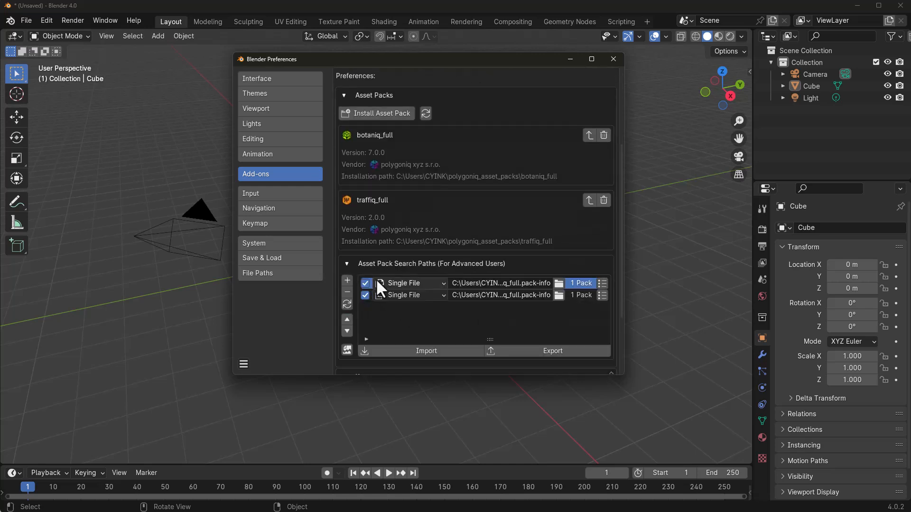
pyautogui.click(346, 264)
pyautogui.click(343, 284)
pyautogui.scroll(-1, 358, 275)
pyautogui.click(343, 273)
# Set the engon updater's interval between automatic update checks to 3 days.
pyautogui.click(430, 300)
pyautogui.scroll(-3, 431, 300)
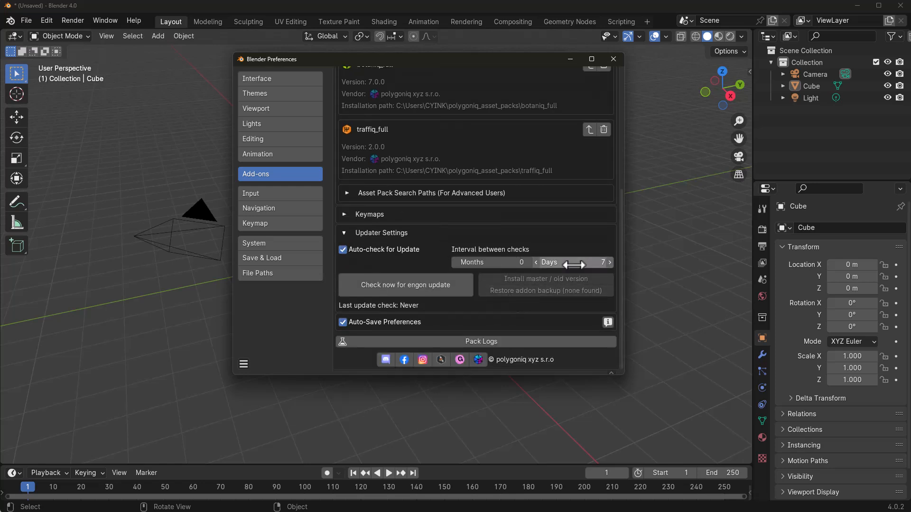
pyautogui.click(537, 264)
pyautogui.click(537, 263)
pyautogui.click(536, 263)
pyautogui.click(536, 263)
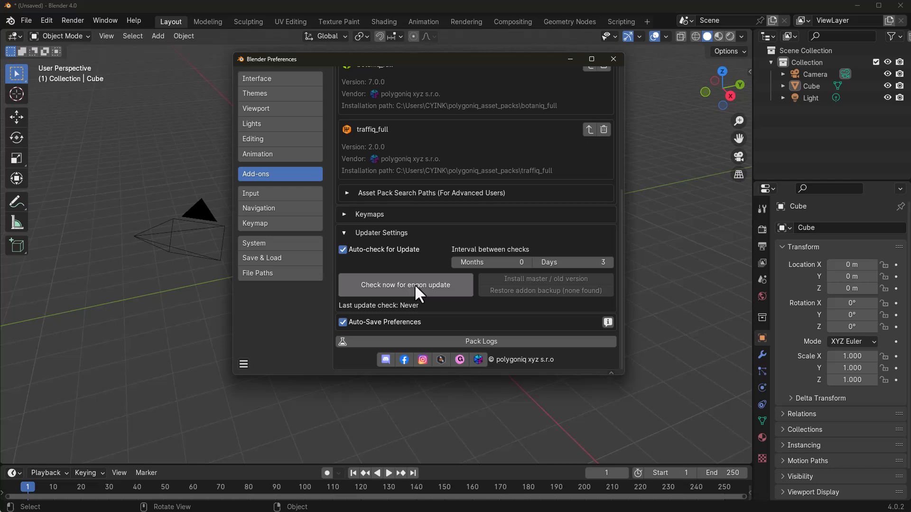
pyautogui.click(344, 232)
# Save the Blender preferences and close the preferences window.
pyautogui.scroll(5, 437, 298)
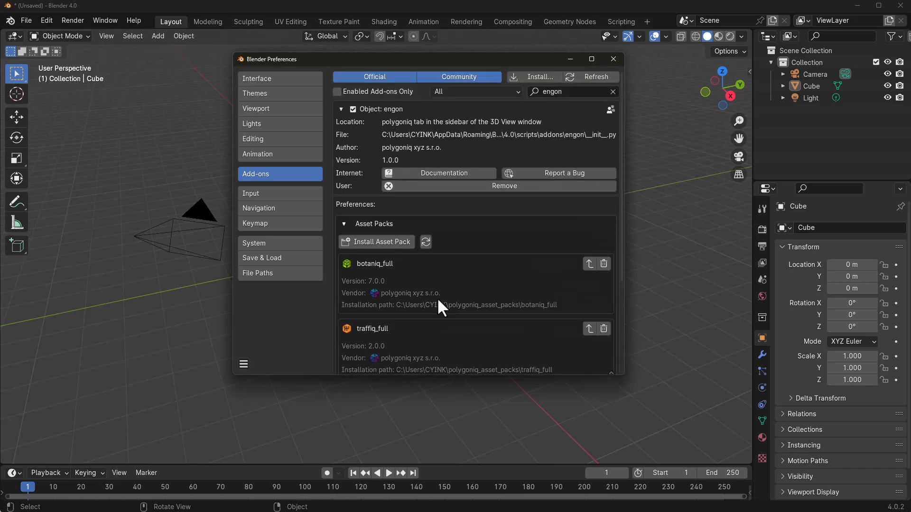
pyautogui.scroll(-4, 437, 297)
pyautogui.click(243, 363)
pyautogui.click(279, 326)
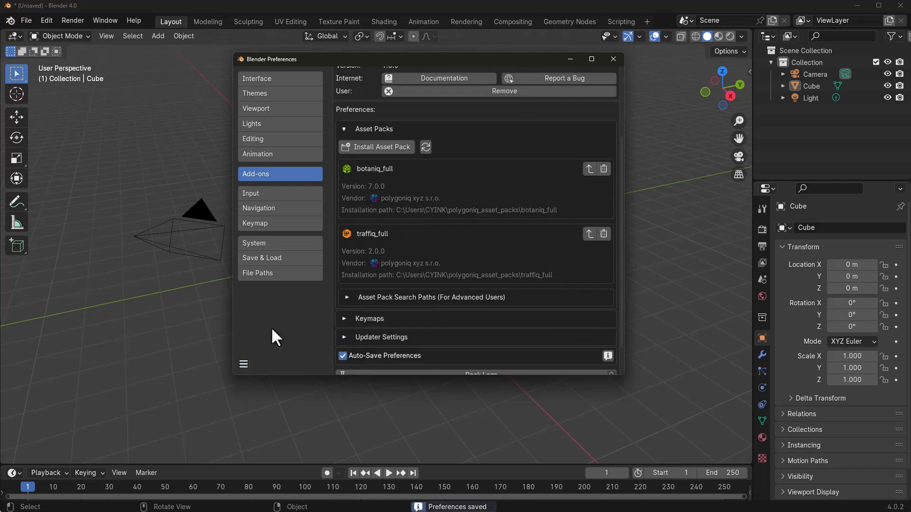
pyautogui.click(613, 63)
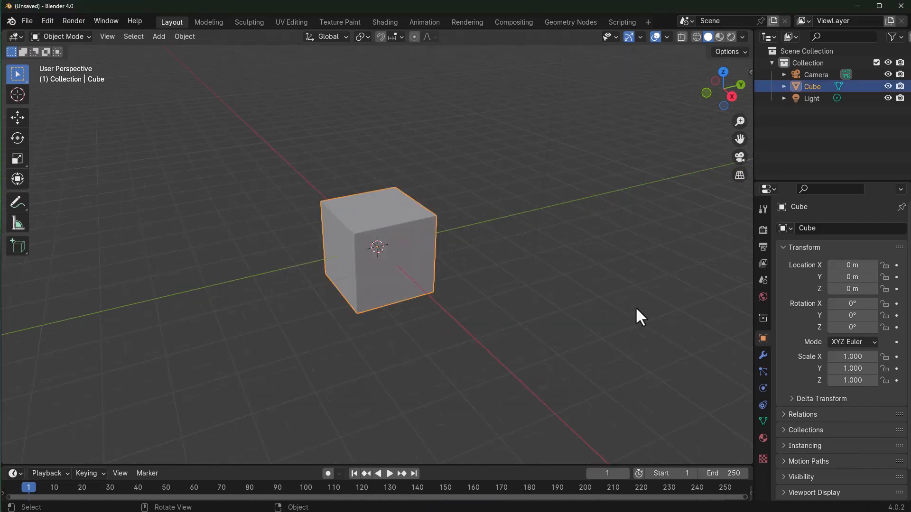
# Show the polygoniq tools in the 3D viewport's sidebar.
pyautogui.moveTo(636, 308); pyautogui.dragTo(142, 274, button='middle')
pyautogui.scroll(3, 408, 284)
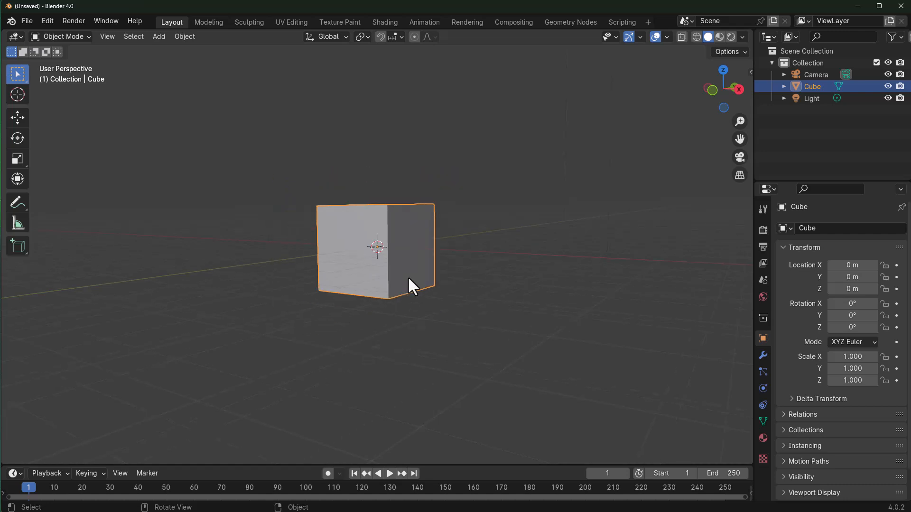
pyautogui.press('n')
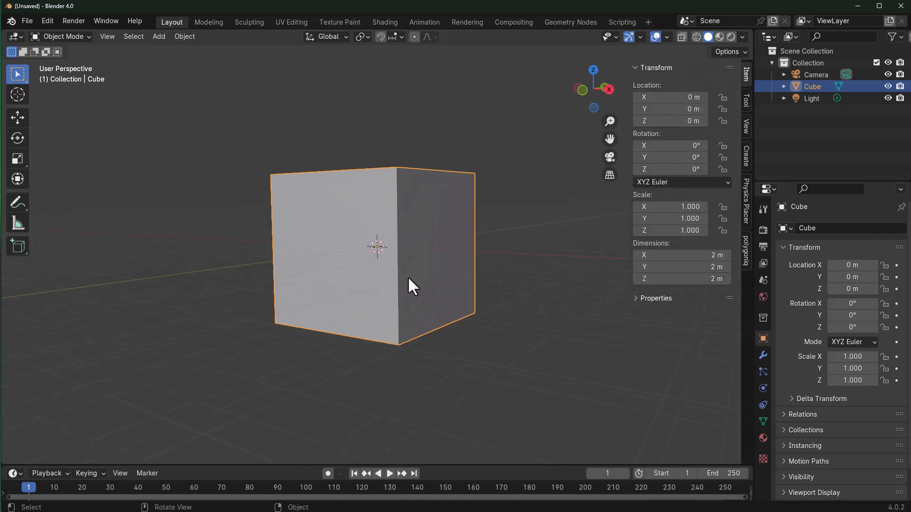
pyautogui.click(745, 252)
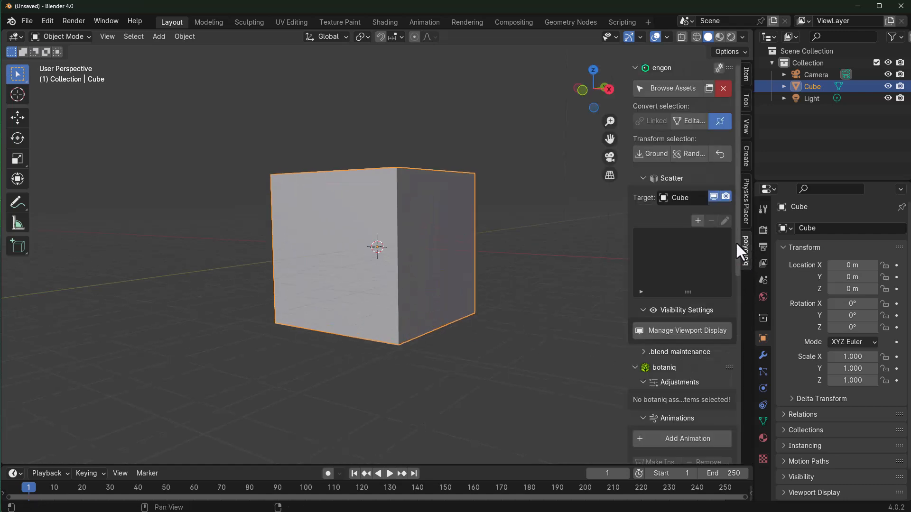
# Collapse the engon, botaniq and traffiq sections, leaving only the engon section expanded again.
pyautogui.click(635, 68)
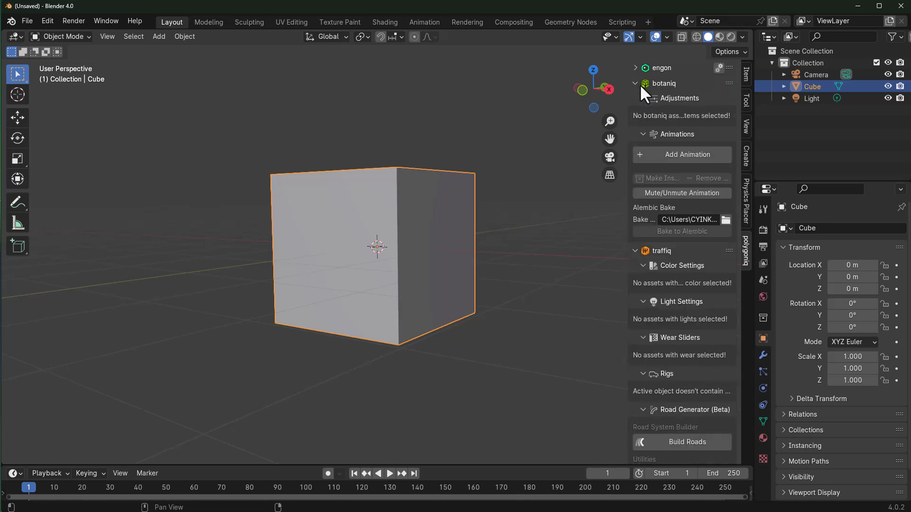
pyautogui.click(634, 83)
pyautogui.click(636, 99)
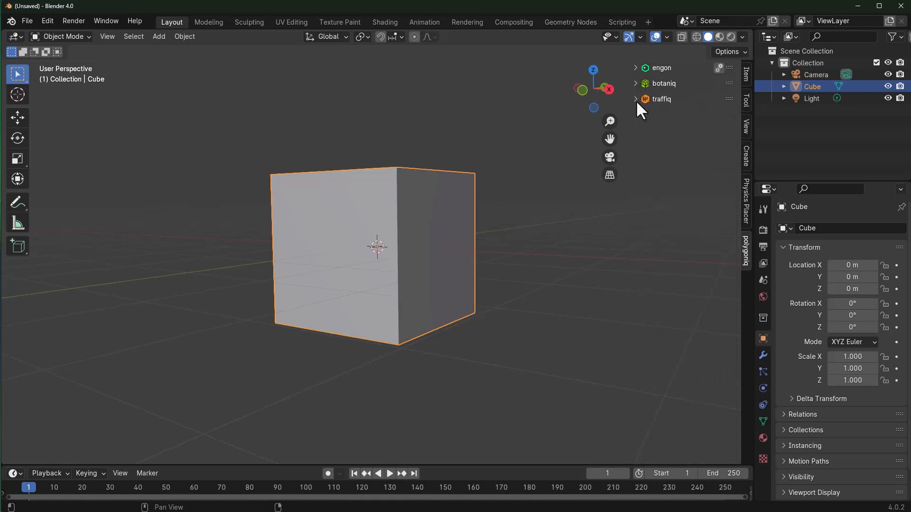
pyautogui.click(636, 67)
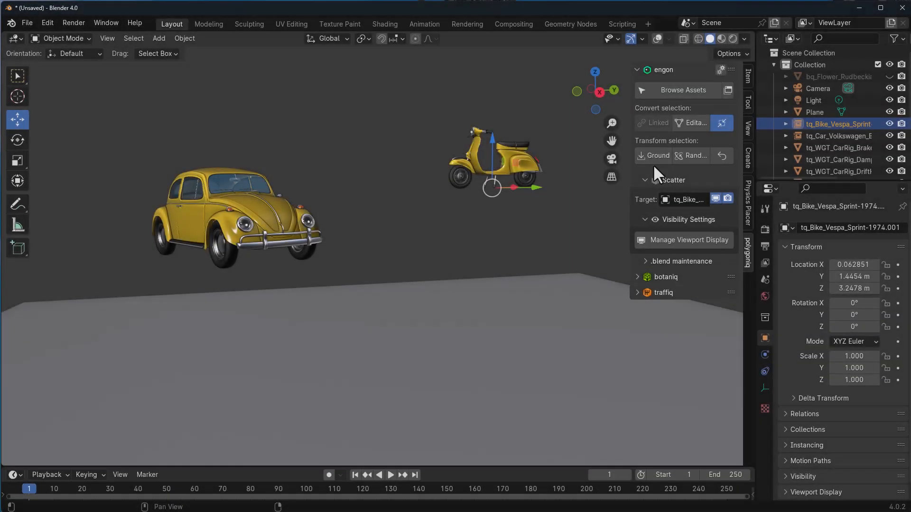
# Snap the floating Vespa scooter and the Volkswagen Beetle down to the ground plane with Ground.
pyautogui.click(653, 153)
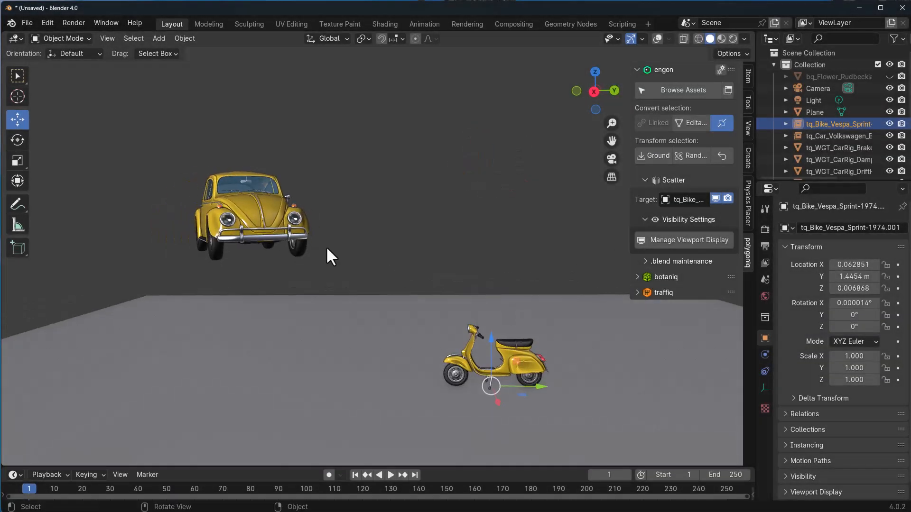
pyautogui.click(228, 213)
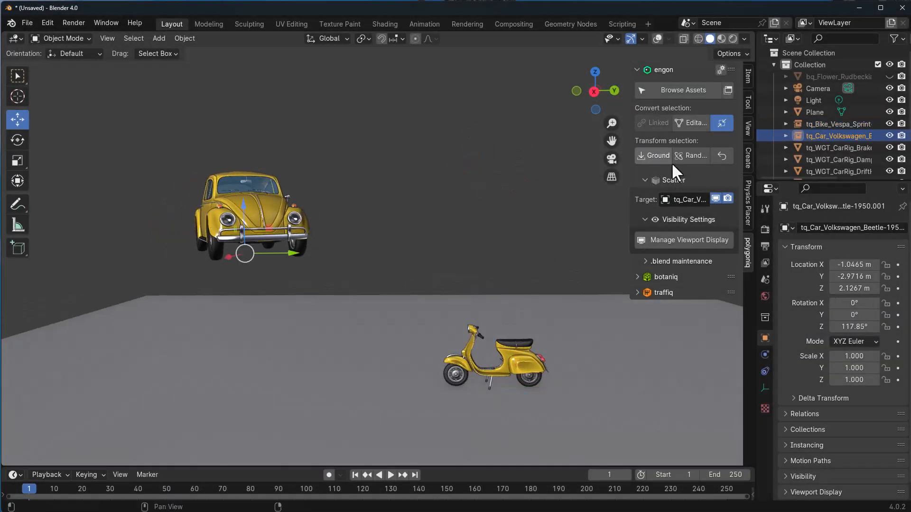
pyautogui.click(654, 156)
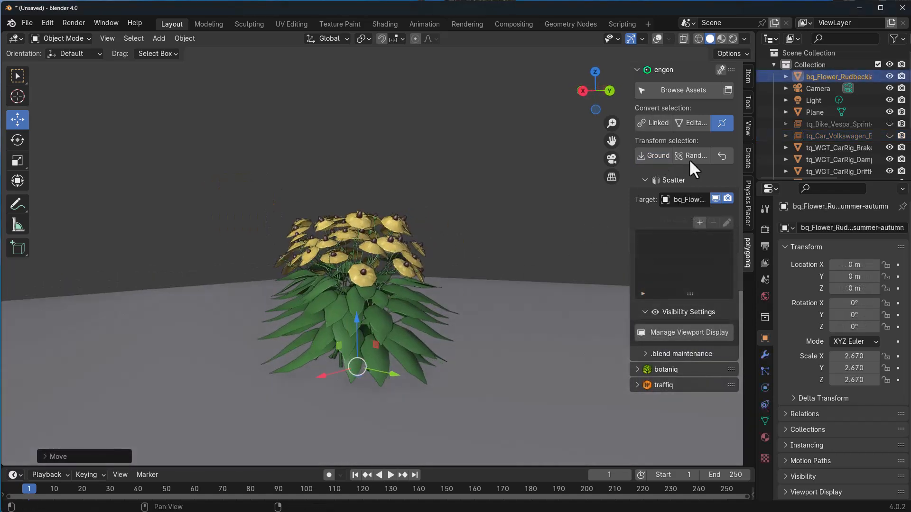
# Randomize the transform of the Rudbeckia flower several times with engon's transform selection tools.
pyautogui.click(692, 154)
pyautogui.click(692, 154)
pyautogui.click(692, 154)
pyautogui.click(693, 154)
pyautogui.click(693, 153)
pyautogui.moveTo(458, 266); pyautogui.dragTo(409, 302, button='middle')
pyautogui.click(693, 154)
pyautogui.click(692, 155)
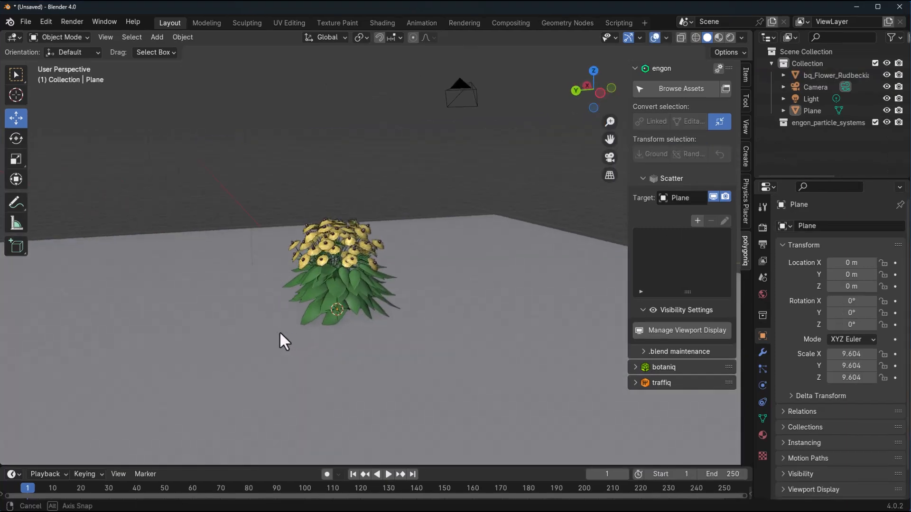
# Add an empty scatter named Particle System to the ground plane, with a count of 1000 displayed as bounds at 100%.
pyautogui.scroll(1, 280, 332)
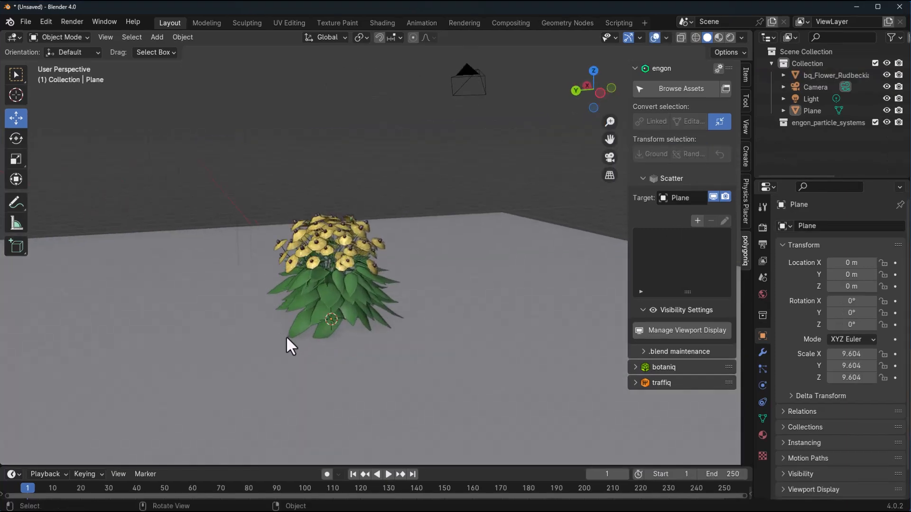
pyautogui.scroll(-5, 352, 302)
pyautogui.click(403, 299)
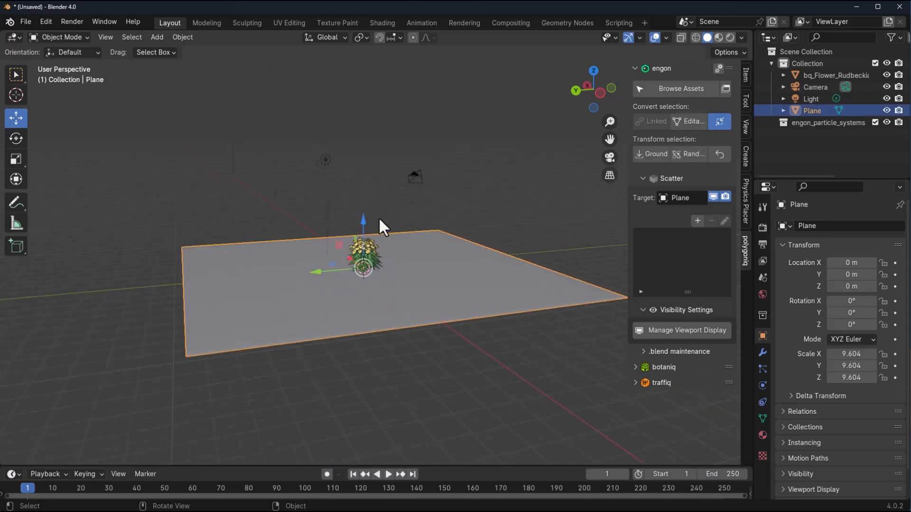
pyautogui.moveTo(254, 205); pyautogui.dragTo(319, 300, button='middle')
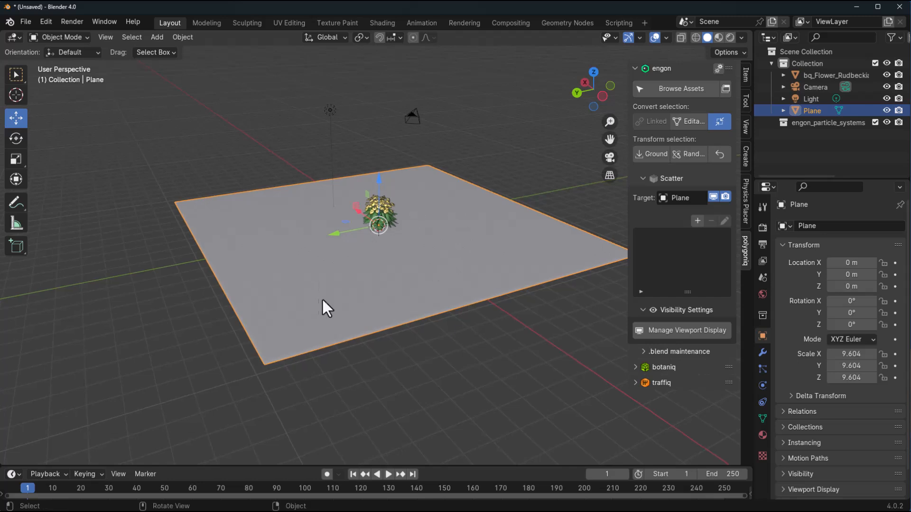
pyautogui.click(696, 221)
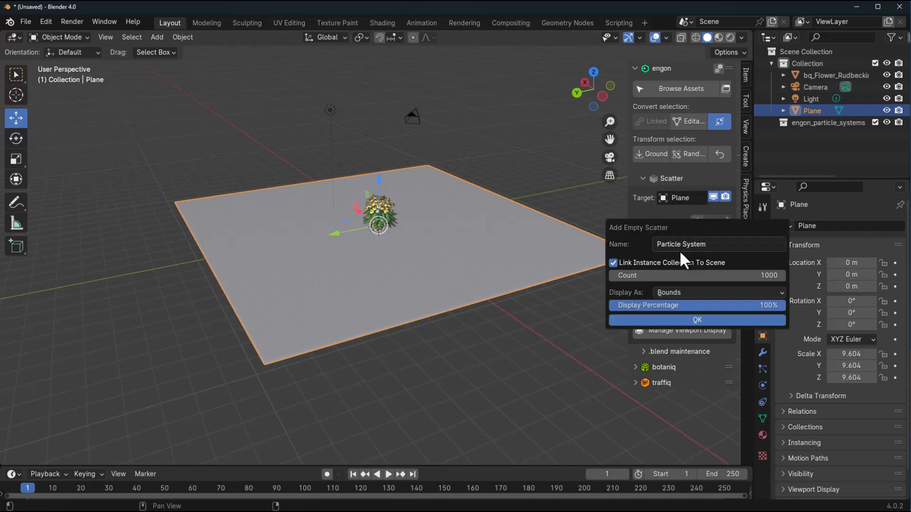
pyautogui.click(692, 319)
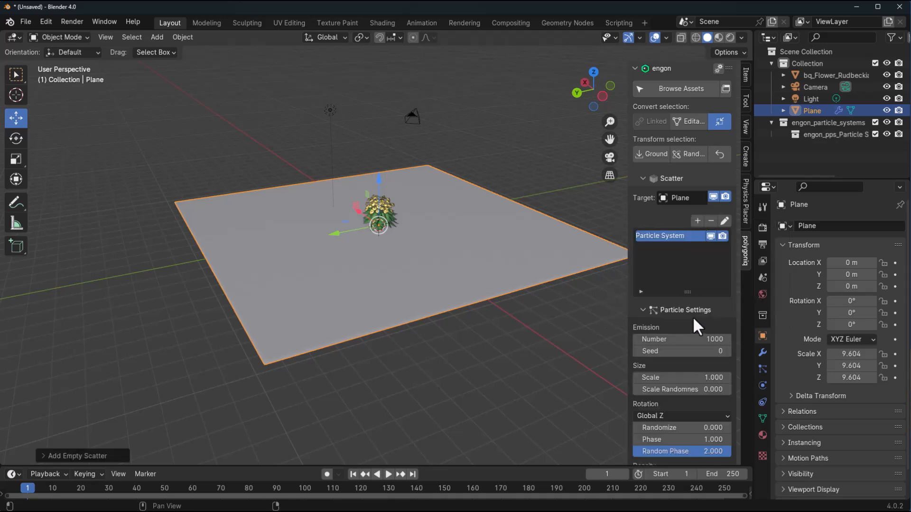
# Review the new scatter's emission, size, rotation, density, visibility, paint and object settings.
pyautogui.scroll(-10, 693, 319)
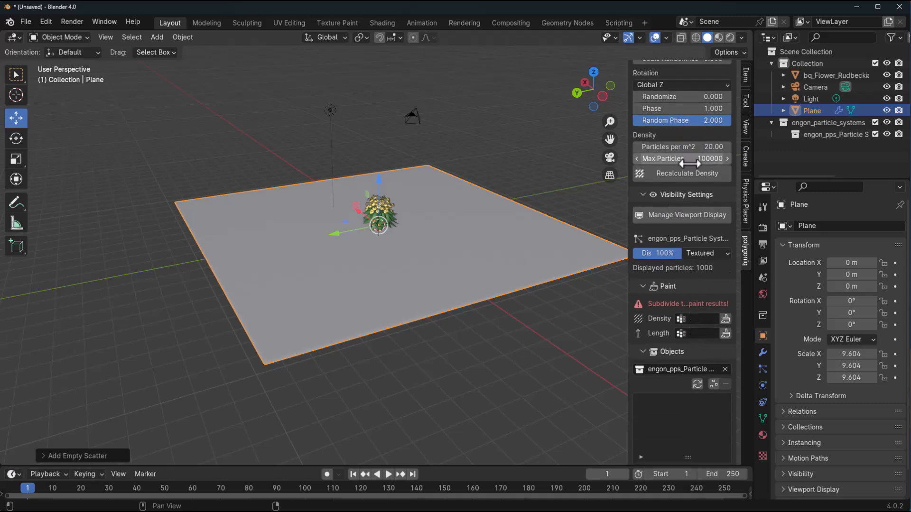
pyautogui.scroll(3, 688, 162)
pyautogui.scroll(-2, 692, 173)
pyautogui.scroll(-3, 695, 180)
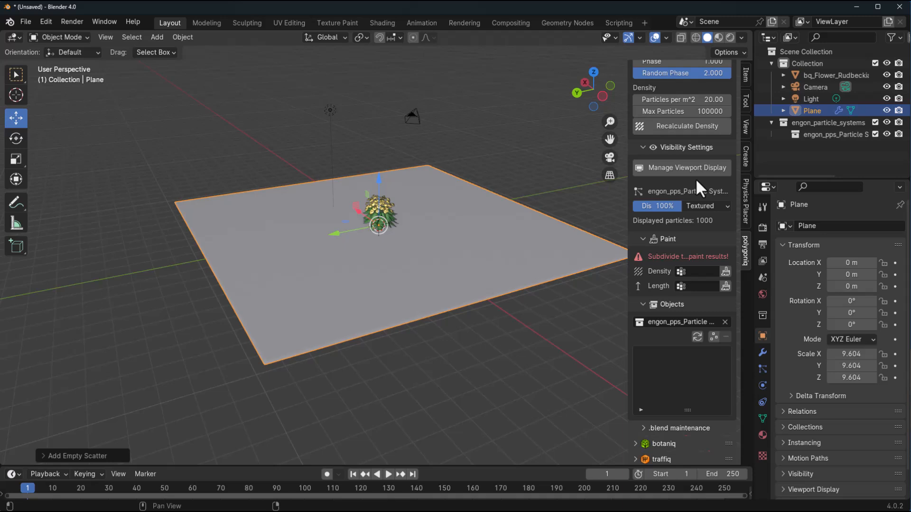
# Append the Rudbeckia flower to the ground plane's Particle System scatter, with both the flower and the plane selected.
pyautogui.scroll(4, 477, 229)
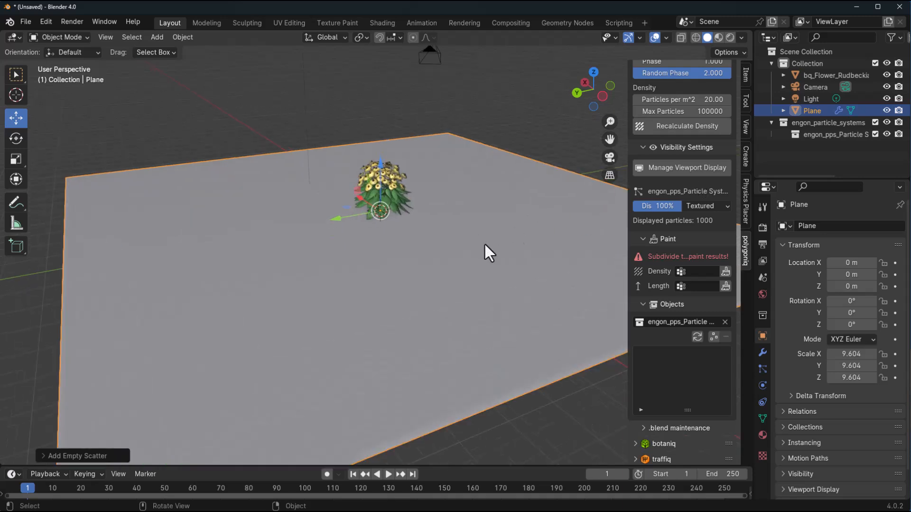
pyautogui.click(506, 124)
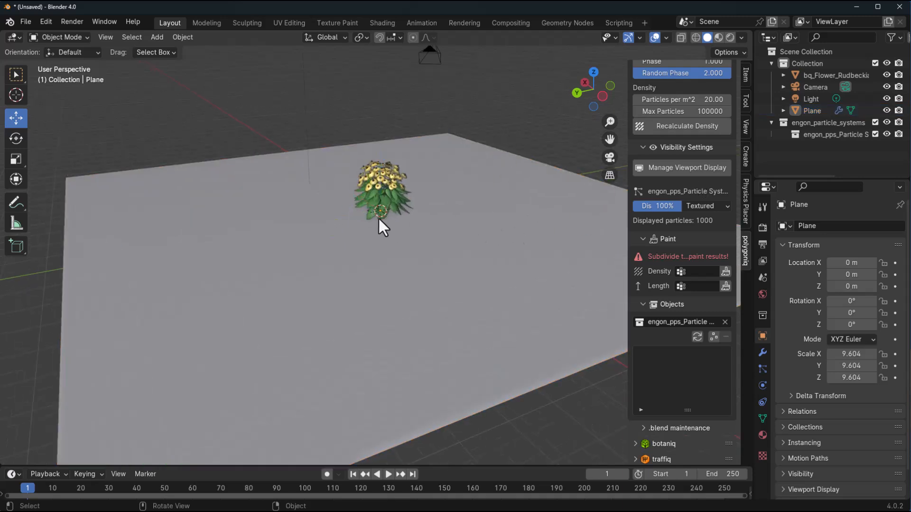
pyautogui.click(391, 178)
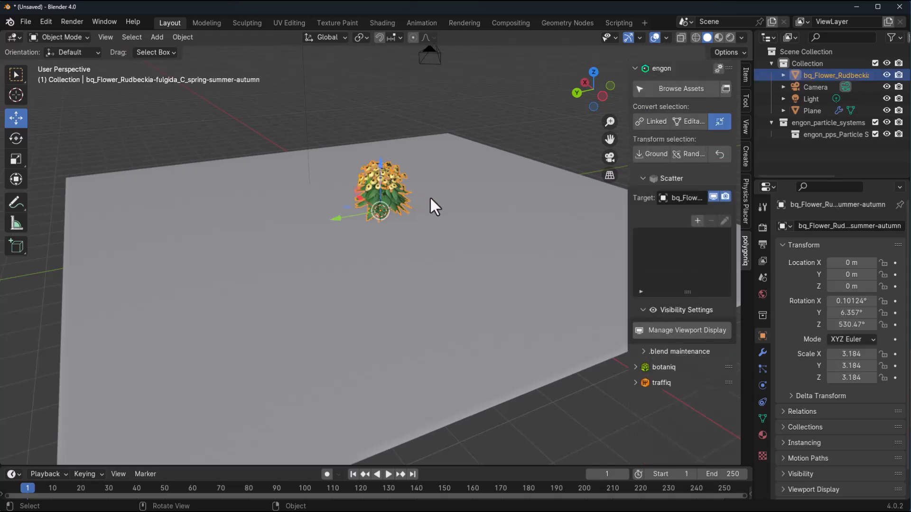
pyautogui.keyDown('shift'); pyautogui.click(506, 217); pyautogui.keyUp('shift')
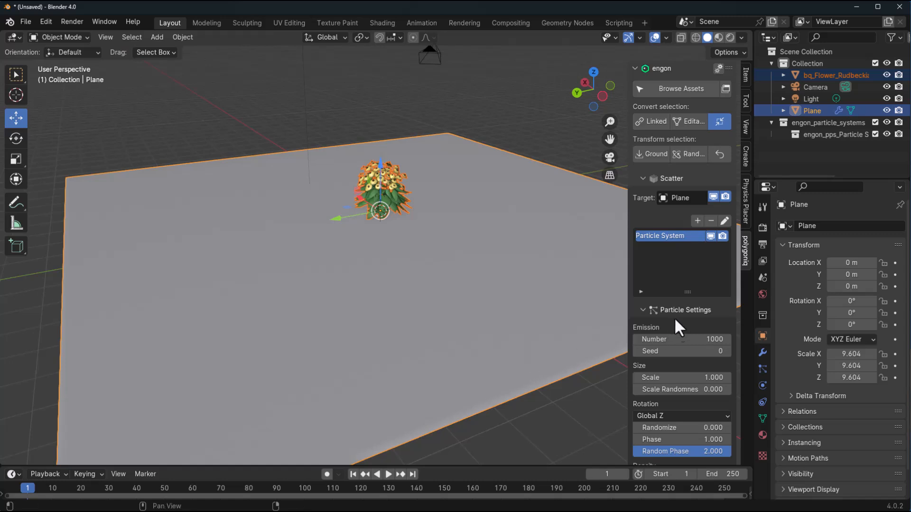
pyautogui.scroll(-10, 671, 323)
pyautogui.scroll(-6, 689, 345)
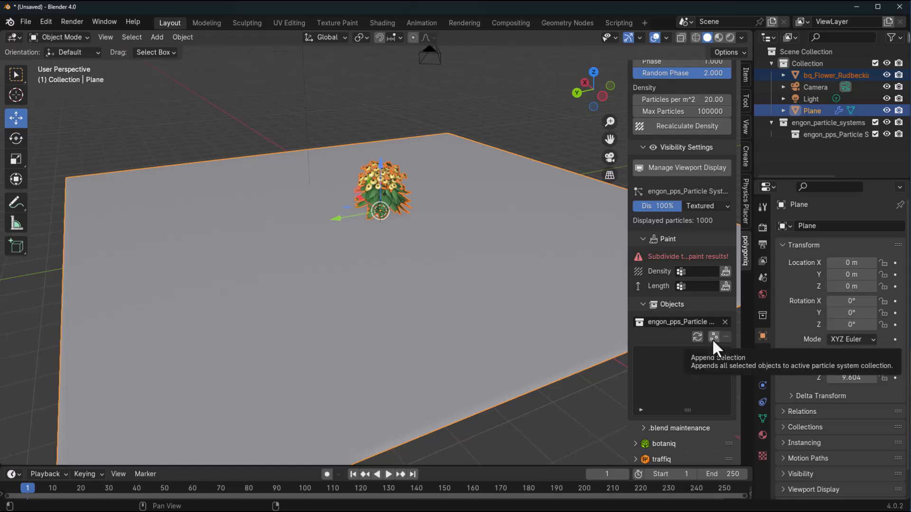
pyautogui.click(714, 337)
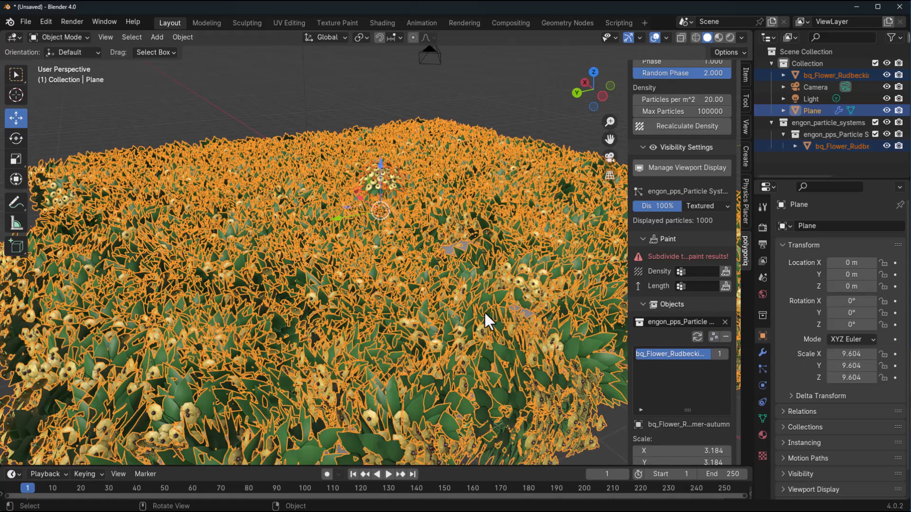
pyautogui.moveTo(475, 317); pyautogui.dragTo(474, 283, button='middle')
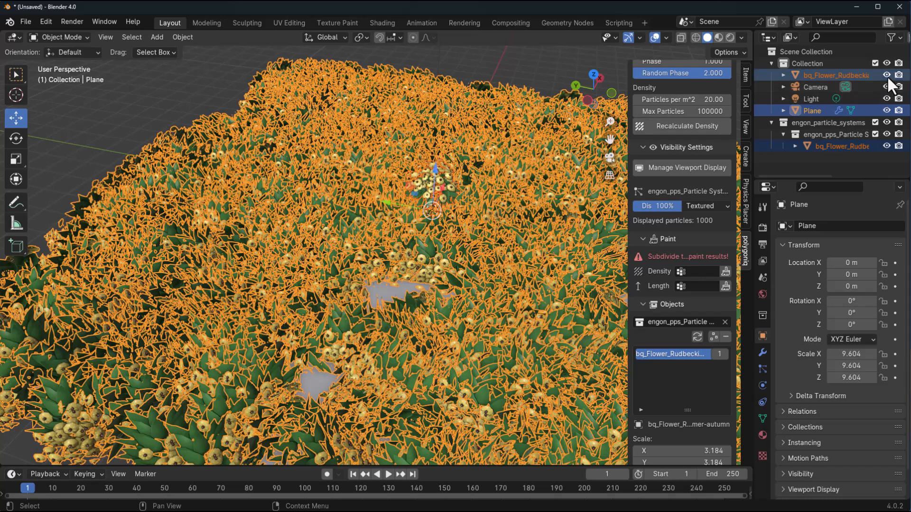
# Hide the original Rudbeckia flower in the viewport and reselect the ground plane.
pyautogui.click(886, 76)
pyautogui.click(478, 74)
pyautogui.click(477, 181)
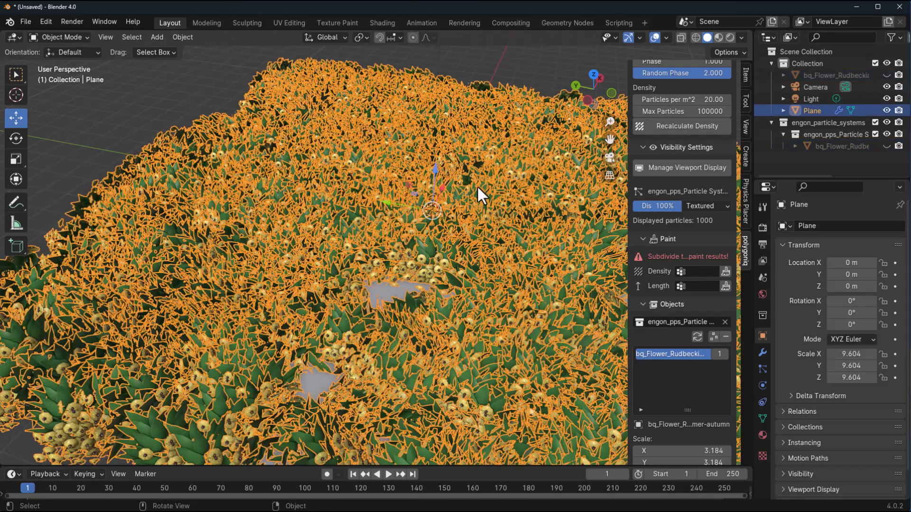
# Set the flower scatter's scale to 0.400, its emission number to 3556 and its rotation axis to None.
pyautogui.scroll(10, 683, 313)
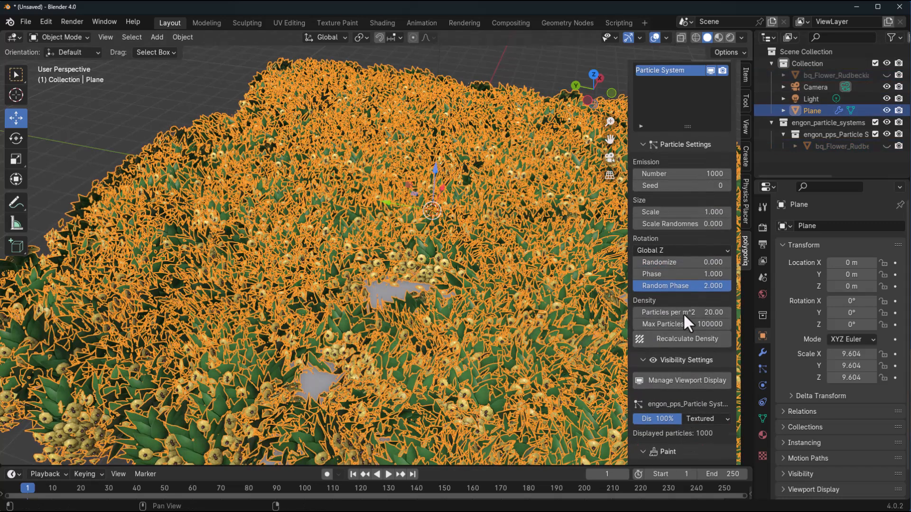
pyautogui.moveTo(686, 211); pyautogui.dragTo(657, 211)
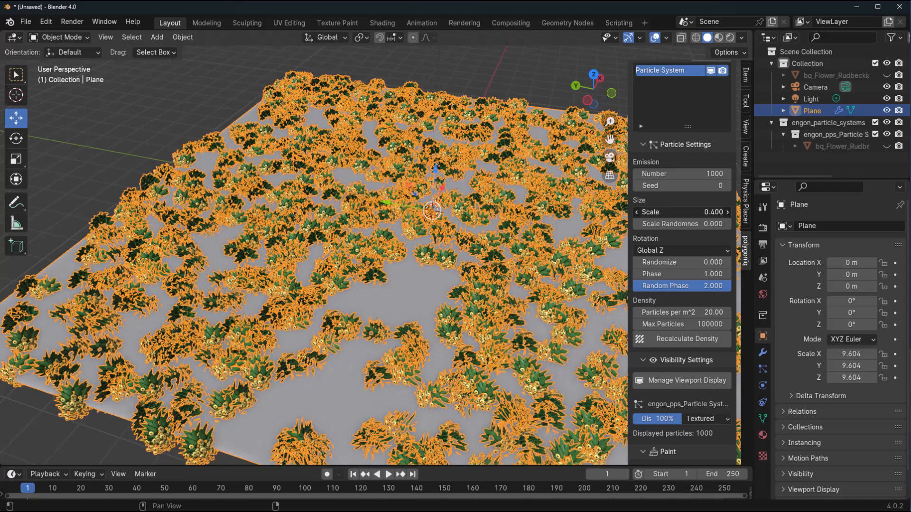
pyautogui.moveTo(677, 175); pyautogui.dragTo(732, 176)
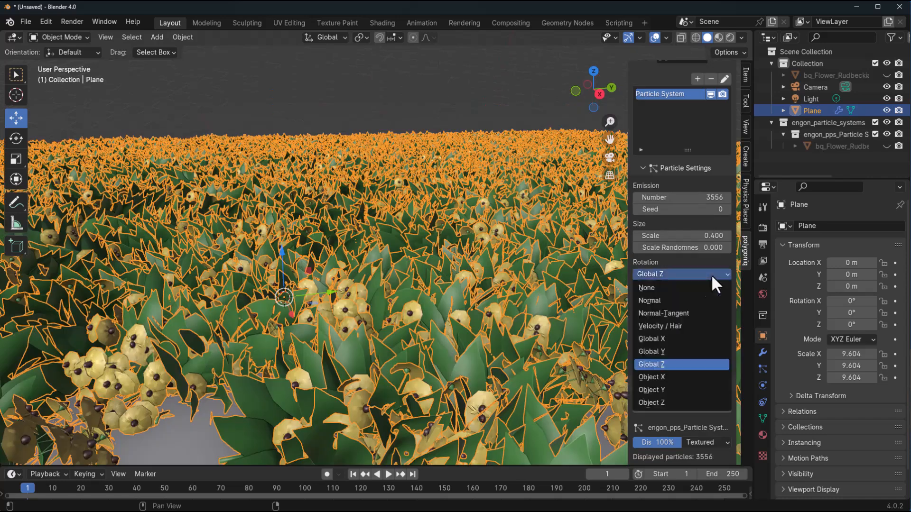
pyautogui.click(663, 285)
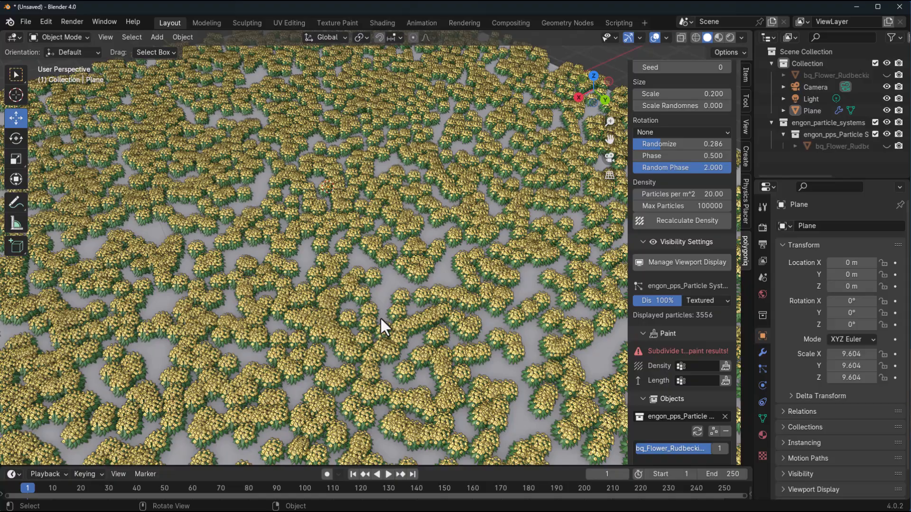
# Try to paint the flower scatter's density on the plane with a 179 px brush radius, and return to Object Mode.
pyautogui.click(508, 371)
pyautogui.moveTo(513, 384); pyautogui.dragTo(528, 363, button='middle')
pyautogui.moveTo(453, 297)
pyautogui.mouseDown(button='middle')
pyautogui.moveTo(433, 361)
pyautogui.moveTo(474, 362)
pyautogui.mouseUp(button='middle')
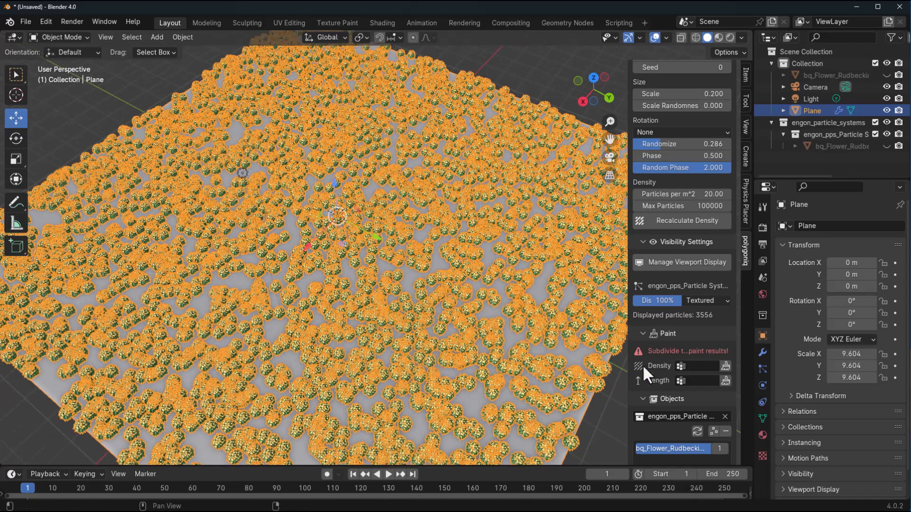
pyautogui.click(724, 366)
pyautogui.press('f')
pyautogui.click(442, 335)
pyautogui.click(433, 332)
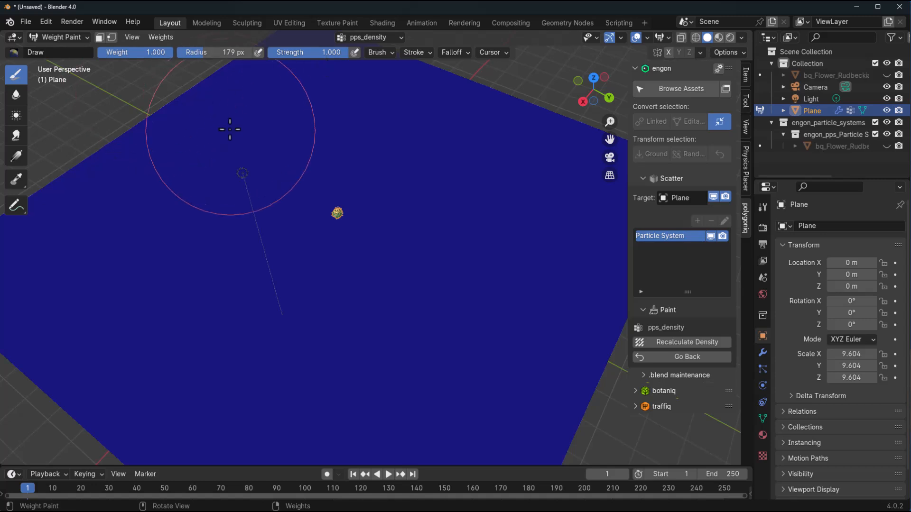
pyautogui.click(75, 37)
pyautogui.click(76, 50)
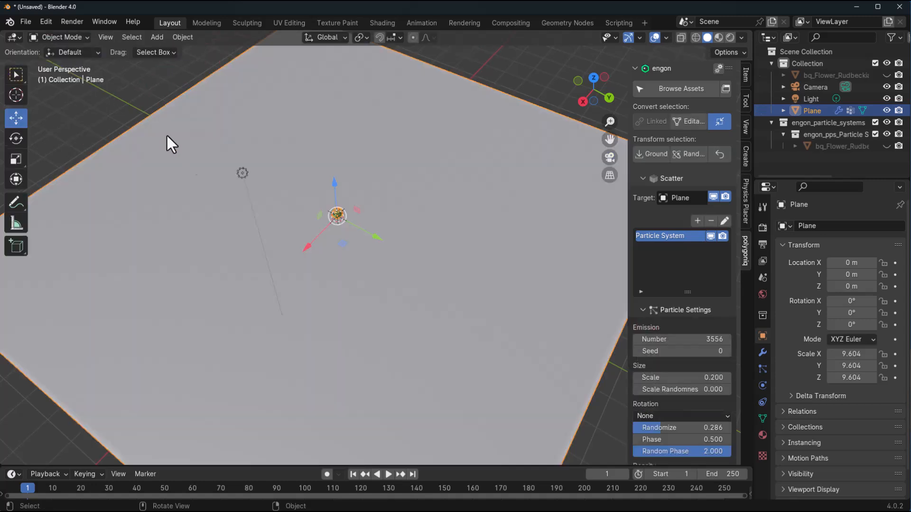
# Subdivide the ground plane's mesh five times in Edit Mode and return to Object Mode.
pyautogui.scroll(-5, 365, 210)
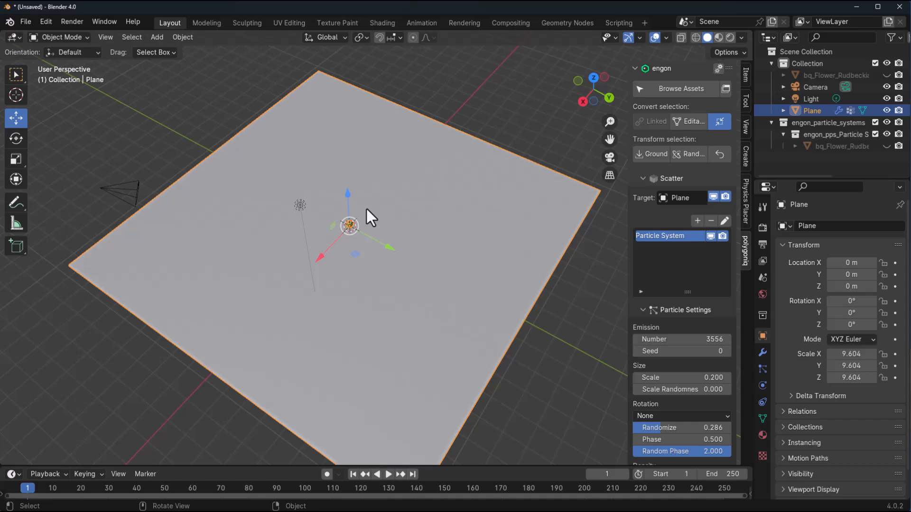
pyautogui.press('Tab')
pyautogui.rightClick(476, 109)
pyautogui.click(476, 109)
pyautogui.rightClick(476, 109)
pyautogui.click(476, 109)
pyautogui.rightClick(476, 109)
pyautogui.click(476, 110)
pyautogui.rightClick(476, 109)
pyautogui.click(477, 109)
pyautogui.rightClick(476, 109)
pyautogui.click(477, 109)
pyautogui.press('Tab')
pyautogui.scroll(4, 365, 305)
pyautogui.scroll(-5, 728, 317)
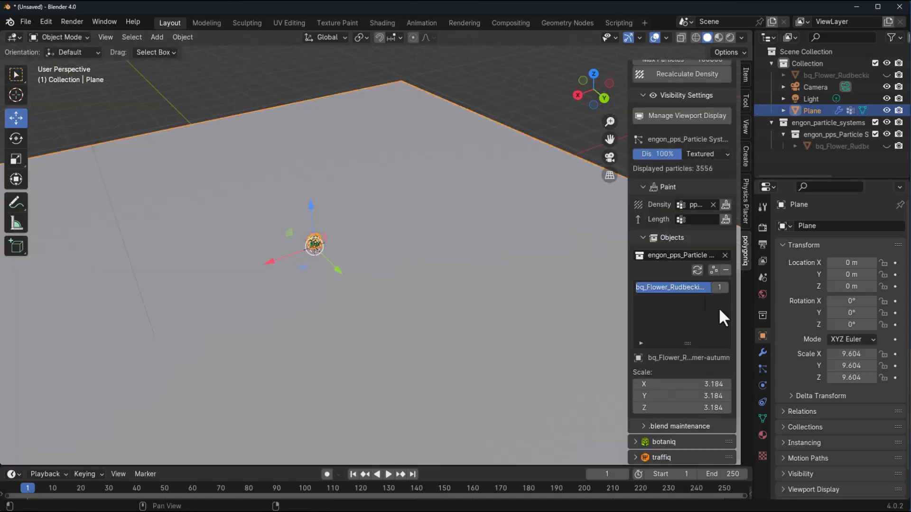
# Clear the flower scatter's density group and paint a new winding density band across the middle of the plane.
pyautogui.click(712, 204)
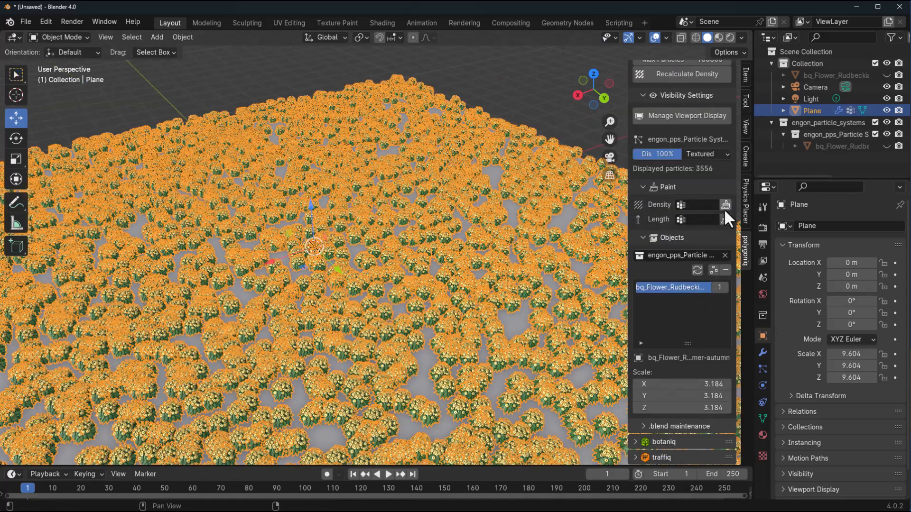
pyautogui.moveTo(327, 273)
pyautogui.mouseDown()
pyautogui.moveTo(187, 299)
pyautogui.moveTo(356, 406)
pyautogui.moveTo(571, 227)
pyautogui.moveTo(285, 152)
pyautogui.moveTo(43, 280)
pyautogui.moveTo(29, 95)
pyautogui.moveTo(429, 128)
pyautogui.mouseUp()
pyautogui.scroll(-5, 422, 171)
pyautogui.moveTo(386, 270)
pyautogui.mouseDown(button='middle')
pyautogui.moveTo(403, 294)
pyautogui.moveTo(380, 291)
pyautogui.mouseUp(button='middle')
pyautogui.click(665, 357)
pyautogui.scroll(-6, 637, 386)
pyautogui.scroll(3, 650, 370)
pyautogui.scroll(-8, 646, 369)
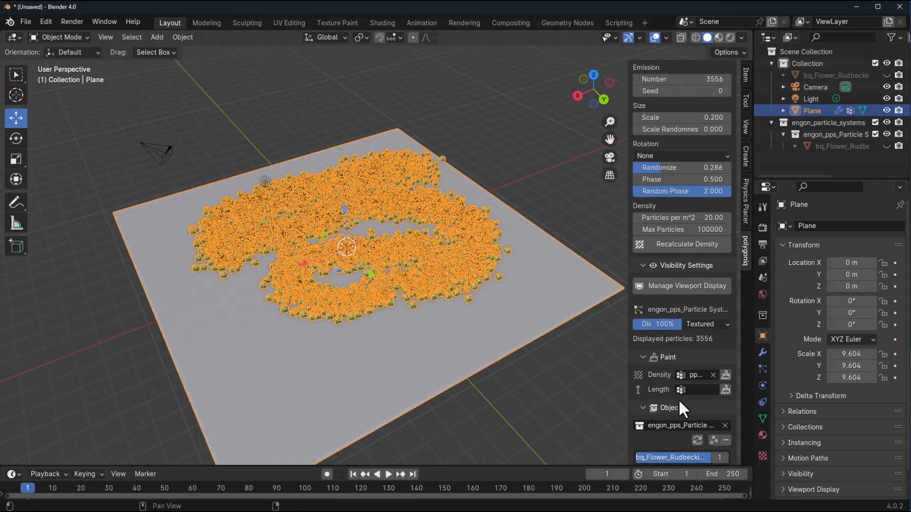
pyautogui.scroll(-8, 692, 397)
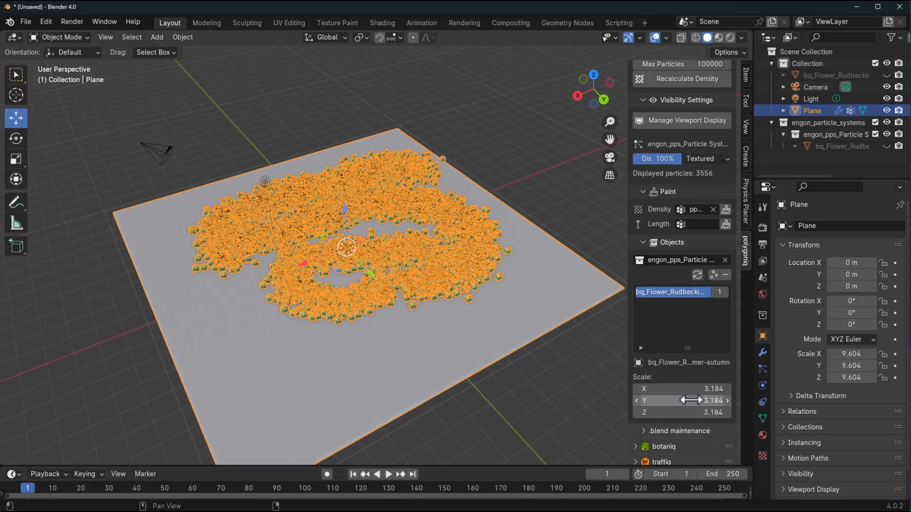
# Inspect the painted scatter of flowers and monkey heads on the plane from several angles with nothing selected.
pyautogui.scroll(5, 523, 309)
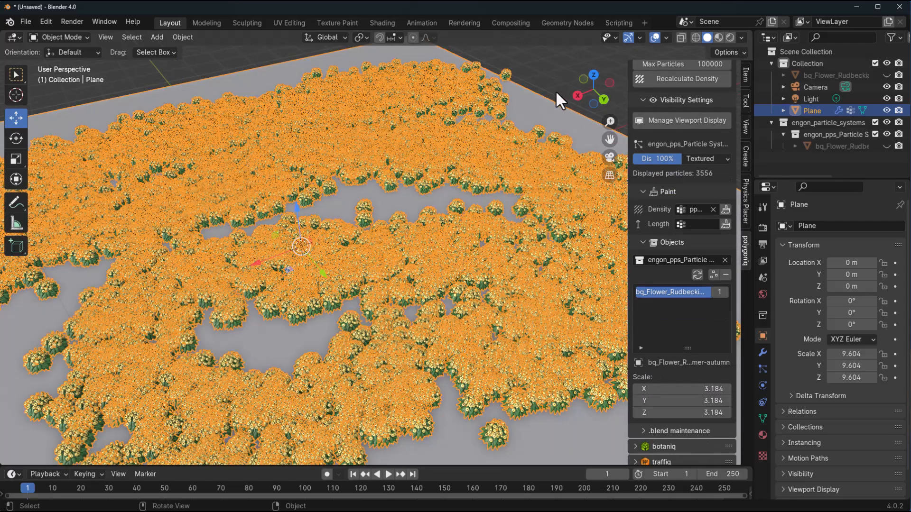
pyautogui.hotkey('alt', 'a')
pyautogui.moveTo(490, 208); pyautogui.dragTo(455, 304, button='middle')
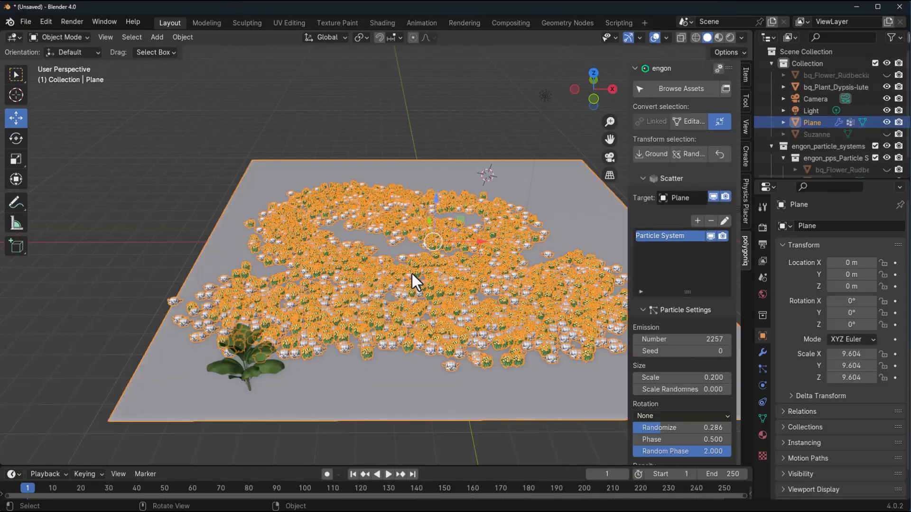
pyautogui.moveTo(412, 273); pyautogui.dragTo(358, 221, button='middle')
pyautogui.click(368, 166)
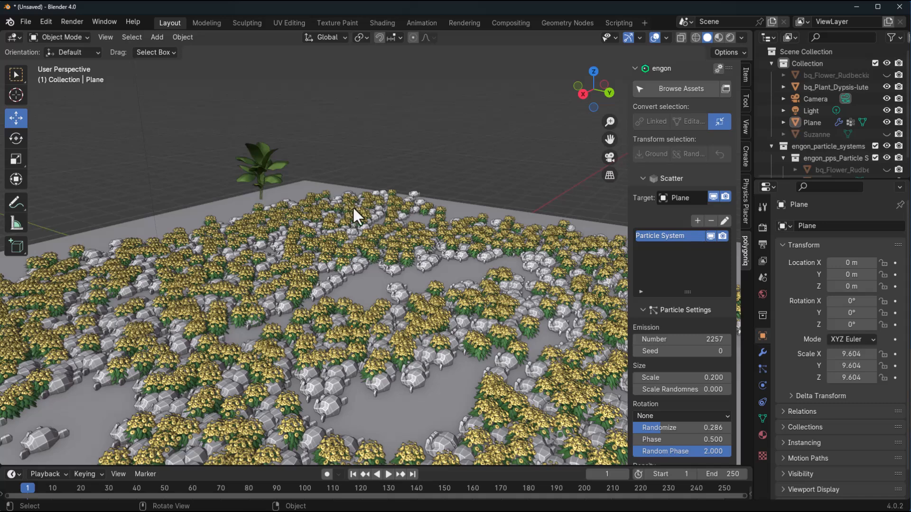
pyautogui.scroll(2, 353, 207)
pyautogui.moveTo(343, 207); pyautogui.dragTo(405, 301, button='middle')
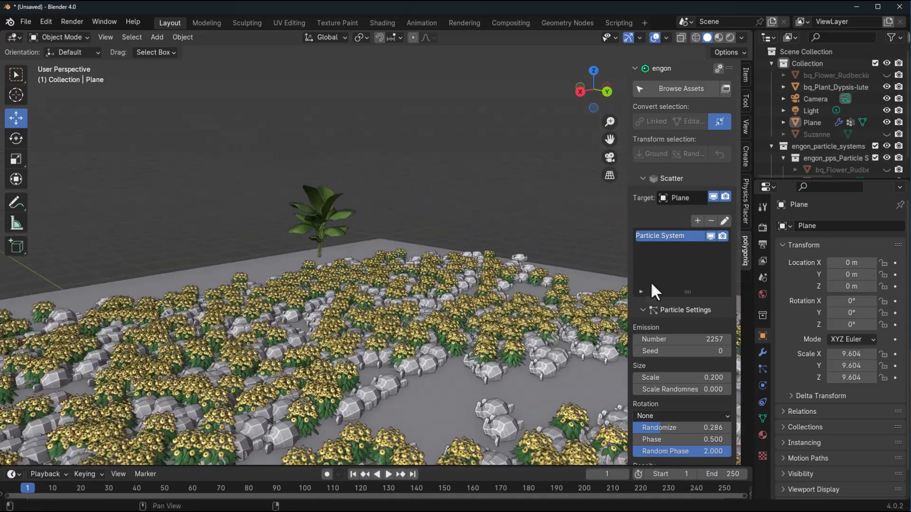
pyautogui.moveTo(357, 350); pyautogui.dragTo(306, 386, button='middle')
pyautogui.moveTo(412, 280); pyautogui.dragTo(445, 296, button='middle')
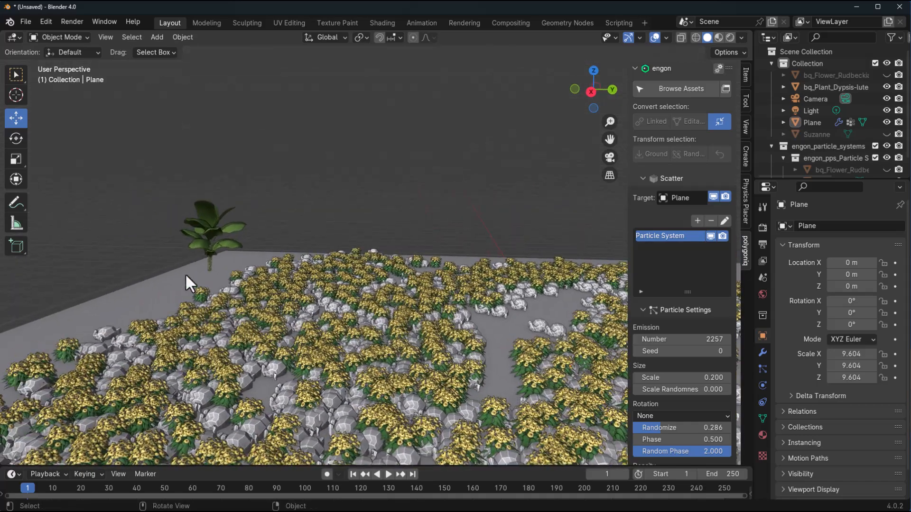
# Add a second empty scatter to the plane with a count of 1000 displayed as bounds, and hide the first scatter in the viewport.
pyautogui.click(168, 286)
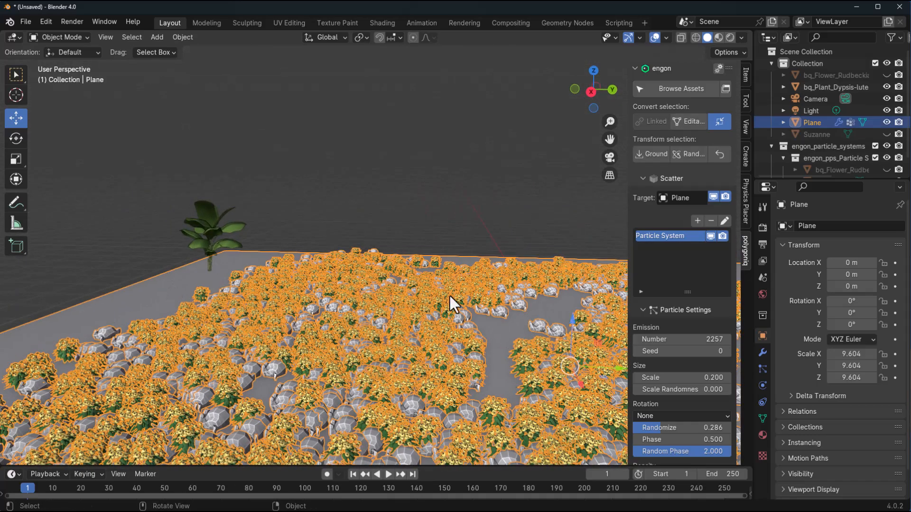
pyautogui.click(696, 219)
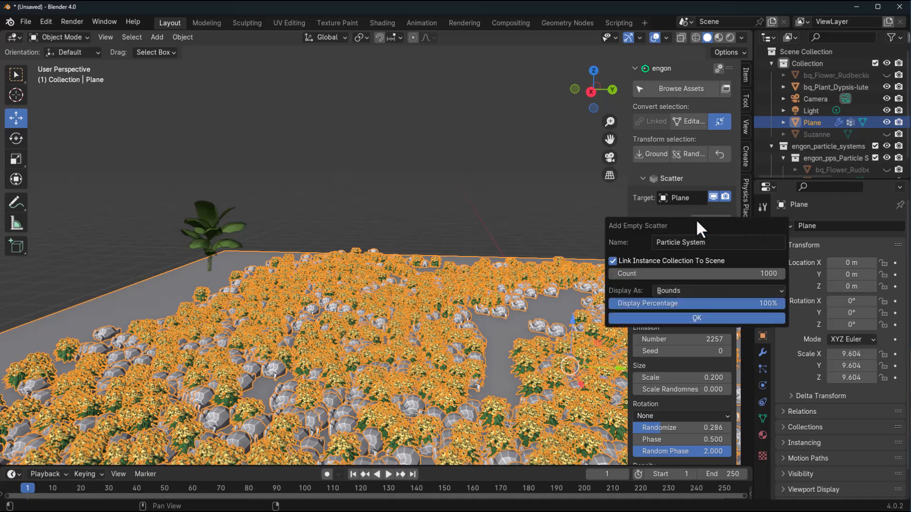
pyautogui.click(694, 318)
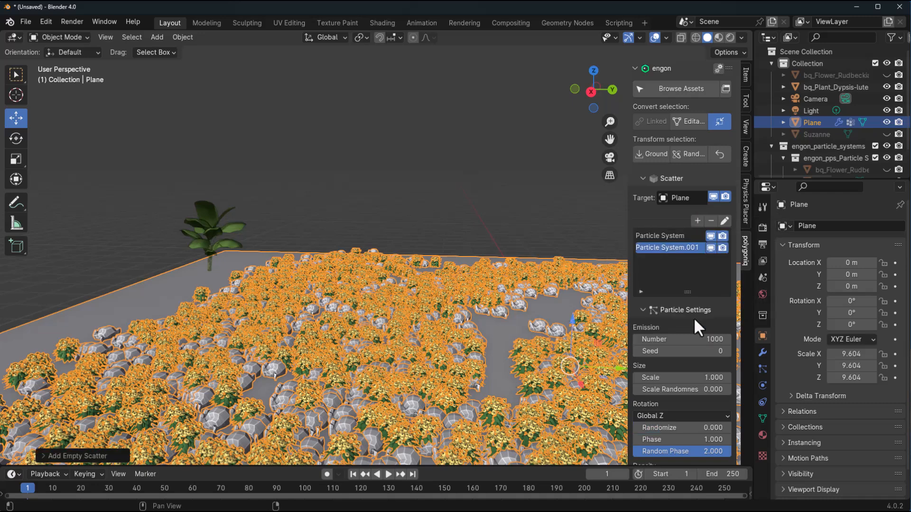
pyautogui.click(710, 236)
pyautogui.moveTo(332, 266); pyautogui.dragTo(288, 314, button='middle')
pyautogui.keyDown('shift'); pyautogui.moveTo(312, 363); pyautogui.dragTo(330, 306, button='middle'); pyautogui.keyUp('shift')
pyautogui.scroll(-3, 330, 306)
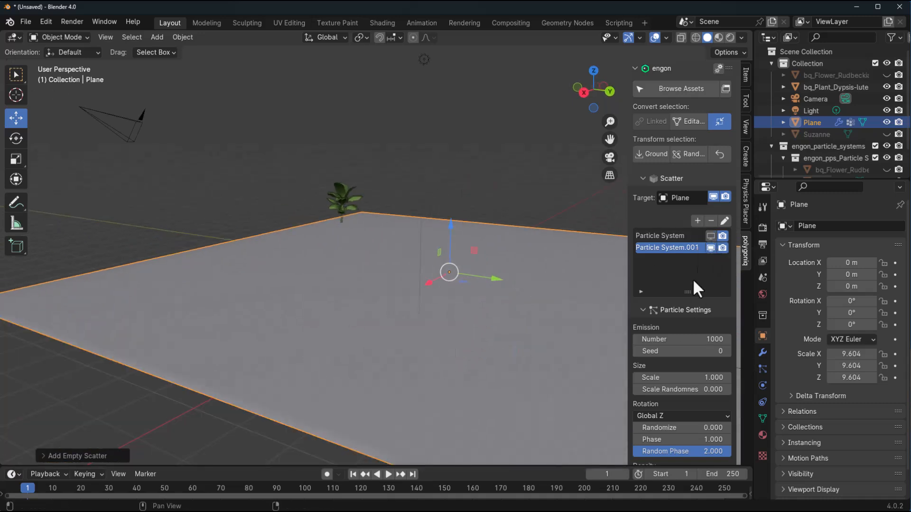
# Append the Dypsis plant to the plane's second scatter, with both the plant and the plane selected.
pyautogui.scroll(-2, 676, 268)
pyautogui.keyDown('shift'); pyautogui.moveTo(484, 311); pyautogui.dragTo(428, 301, button='middle'); pyautogui.keyUp('shift')
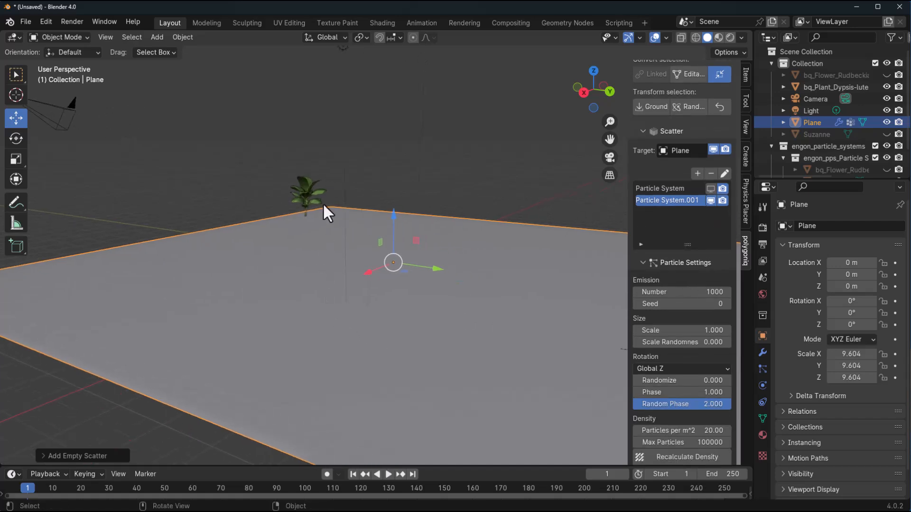
pyautogui.click(310, 200)
pyautogui.keyDown('shift'); pyautogui.click(367, 247); pyautogui.keyUp('shift')
pyautogui.scroll(-15, 691, 364)
pyautogui.click(711, 344)
pyautogui.scroll(-4, 350, 291)
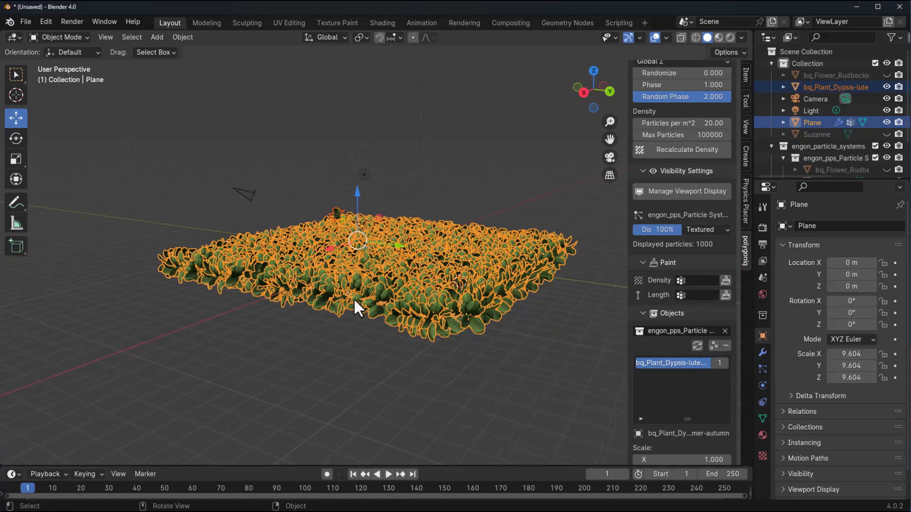
pyautogui.moveTo(350, 291); pyautogui.dragTo(301, 295, button='middle')
# Set the second scatter's rotation axis to Normal and reduce its particle scale.
pyautogui.scroll(8, 679, 297)
pyautogui.click(680, 250)
pyautogui.click(678, 263)
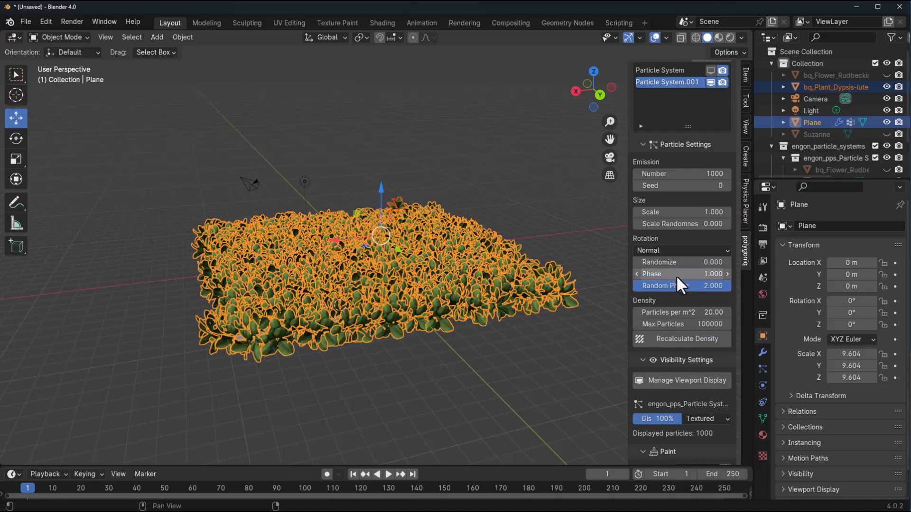
pyautogui.moveTo(391, 280); pyautogui.dragTo(467, 292, button='middle')
pyautogui.scroll(3, 468, 292)
pyautogui.moveTo(683, 212); pyautogui.dragTo(662, 212)
pyautogui.scroll(3, 363, 292)
pyautogui.moveTo(363, 292); pyautogui.dragTo(360, 314, button='middle')
# Paint the second scatter's density along the outer edges of the plane and return to Object Mode.
pyautogui.scroll(-10, 697, 241)
pyautogui.click(724, 204)
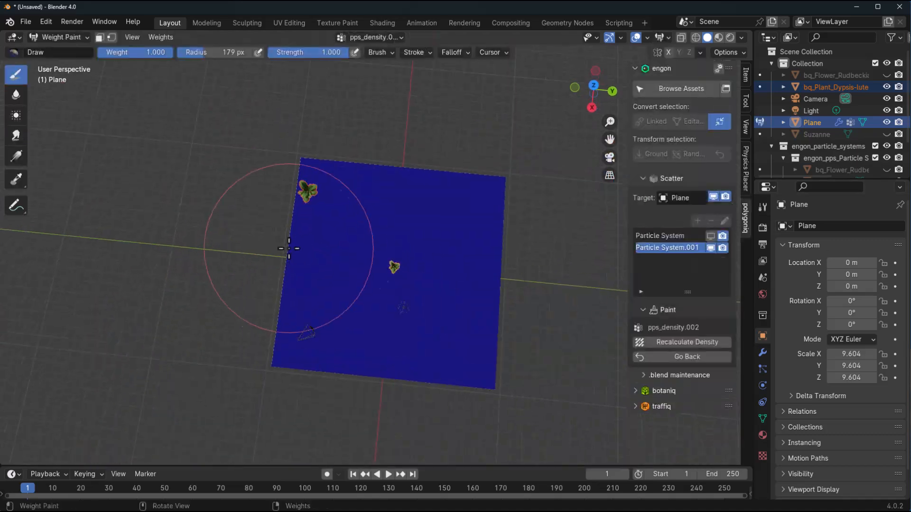
pyautogui.moveTo(300, 164)
pyautogui.mouseDown()
pyautogui.moveTo(508, 162)
pyautogui.moveTo(496, 239)
pyautogui.mouseUp()
pyautogui.moveTo(500, 346)
pyautogui.mouseDown()
pyautogui.moveTo(332, 375)
pyautogui.moveTo(285, 265)
pyautogui.moveTo(301, 164)
pyautogui.mouseUp()
pyautogui.click(59, 37)
pyautogui.click(65, 52)
pyautogui.scroll(4, 379, 266)
pyautogui.moveTo(385, 313); pyautogui.dragTo(363, 189, button='middle')
pyautogui.click(360, 166)
pyautogui.click(353, 202)
# Snap the floating Rolls-Royce Cullinan down to the ground plane with Ground.
pyautogui.moveTo(228, 284); pyautogui.dragTo(157, 265, button='middle')
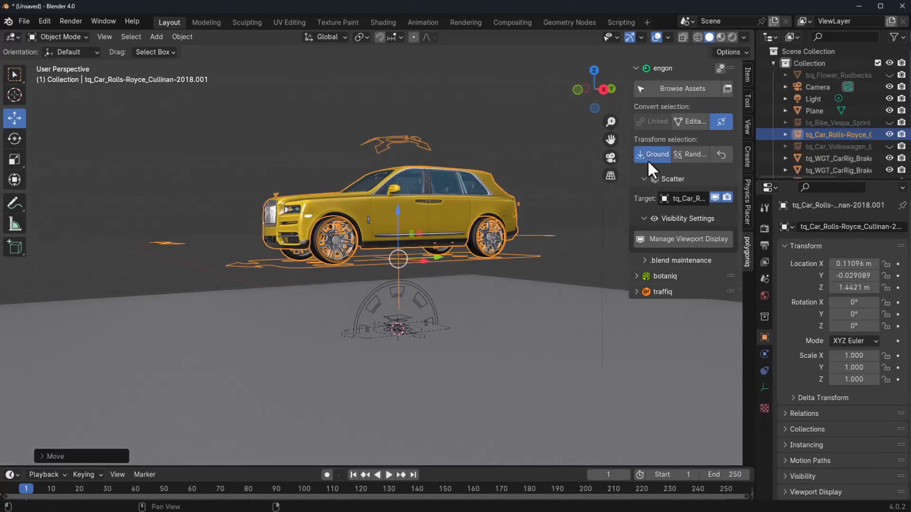
pyautogui.click(648, 160)
pyautogui.moveTo(502, 255); pyautogui.dragTo(429, 272, button='middle')
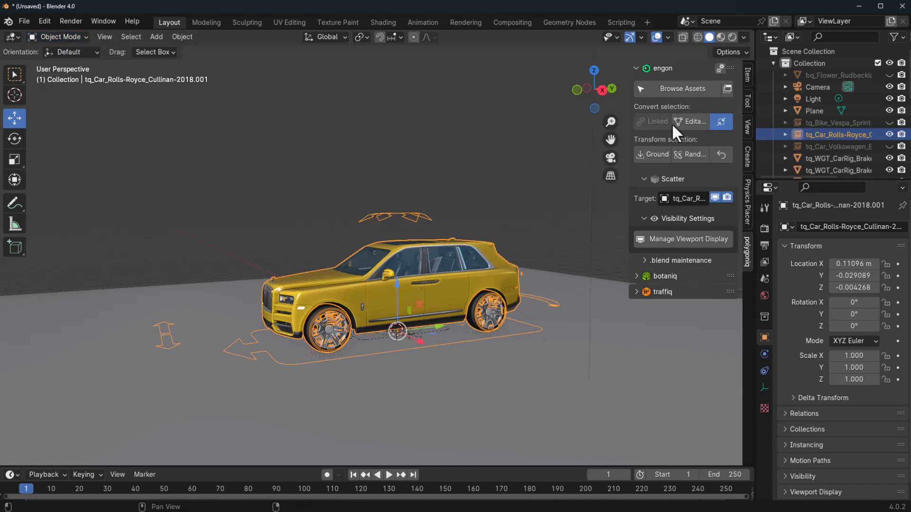
# Convert the Rolls-Royce Cullinan to editable and switch its rig to Pose Mode.
pyautogui.click(690, 121)
pyautogui.moveTo(514, 177); pyautogui.dragTo(422, 214, button='middle')
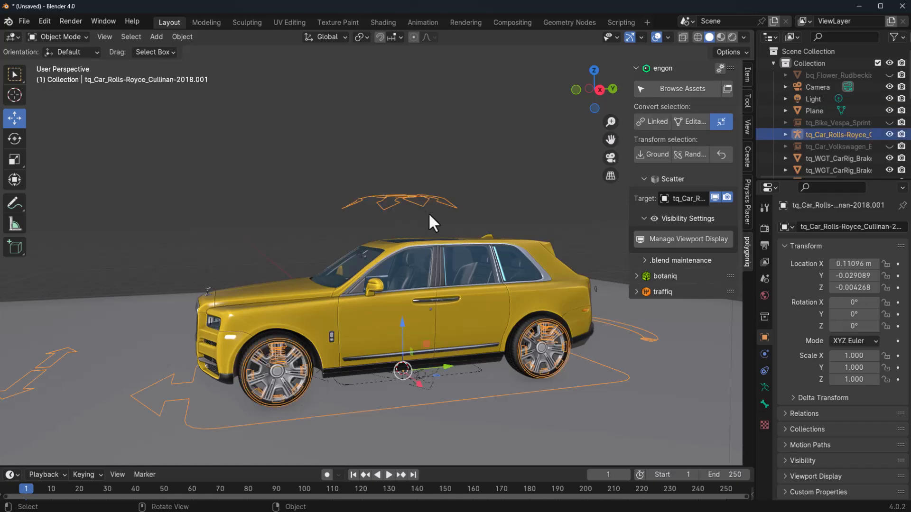
pyautogui.click(66, 36)
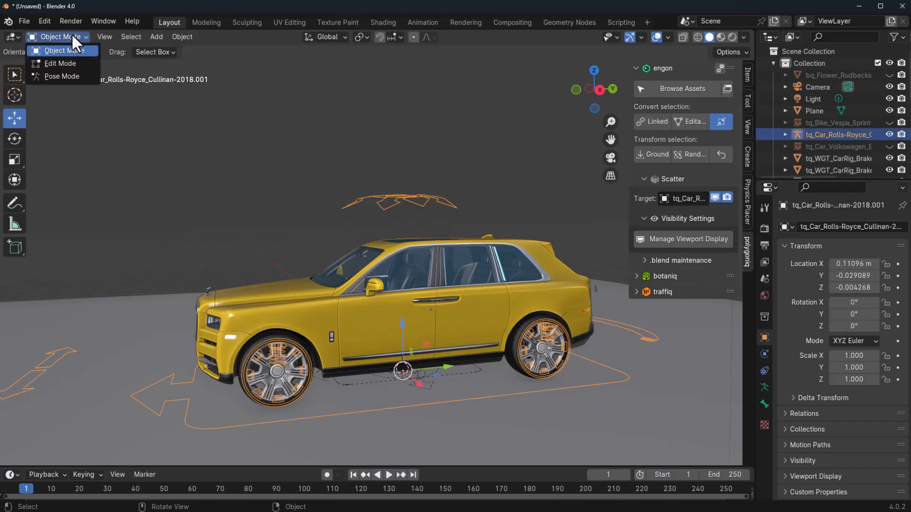
pyautogui.click(61, 77)
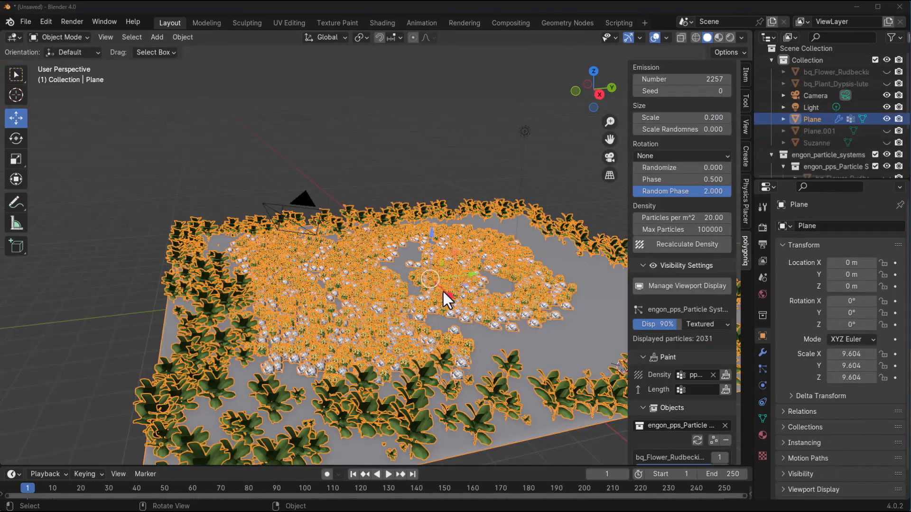
# Lower the flower scatter's viewport display percentage and set the active particle objects to display as Bounds.
pyautogui.scroll(3, 446, 294)
pyautogui.moveTo(451, 297); pyautogui.dragTo(426, 284, button='middle')
pyautogui.moveTo(675, 323); pyautogui.dragTo(637, 323)
pyautogui.click(681, 335)
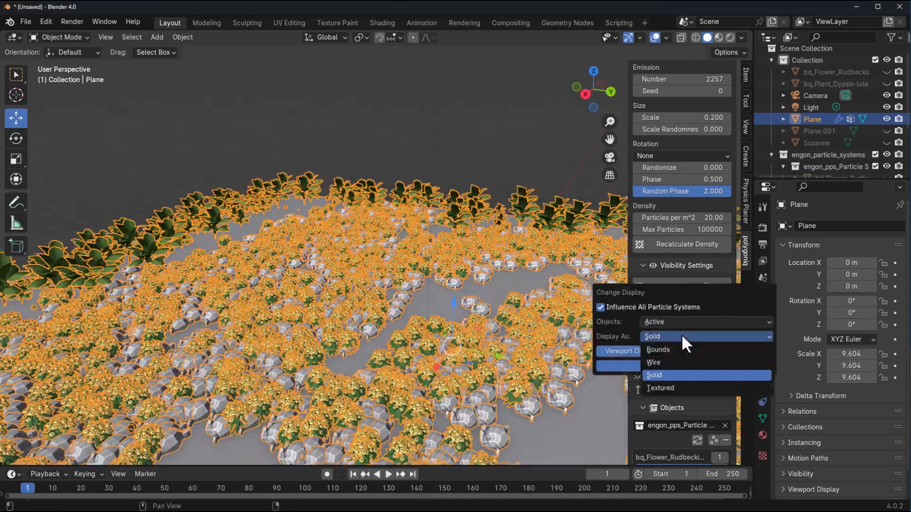
pyautogui.click(662, 349)
pyautogui.click(663, 364)
pyautogui.moveTo(408, 324); pyautogui.dragTo(398, 308, button='middle')
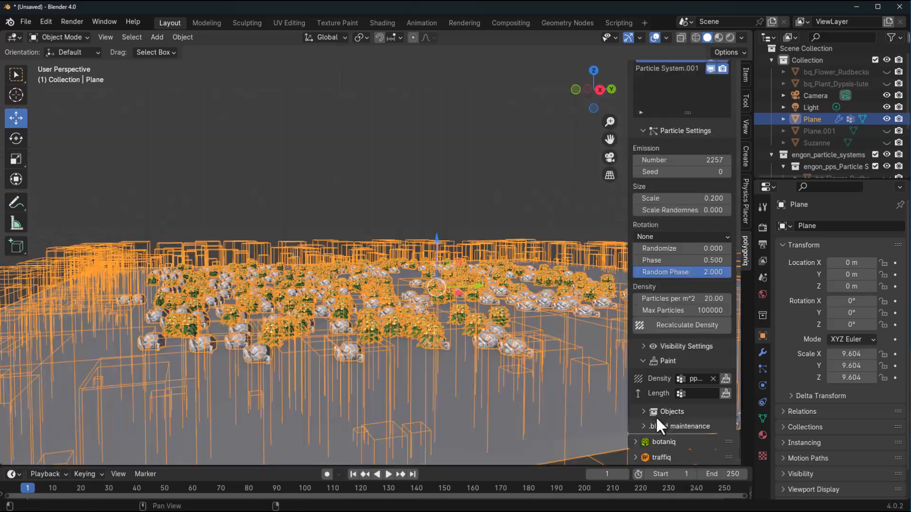
# Expand the engon .blend maintenance section and look through its options.
pyautogui.click(645, 426)
pyautogui.scroll(-3, 667, 328)
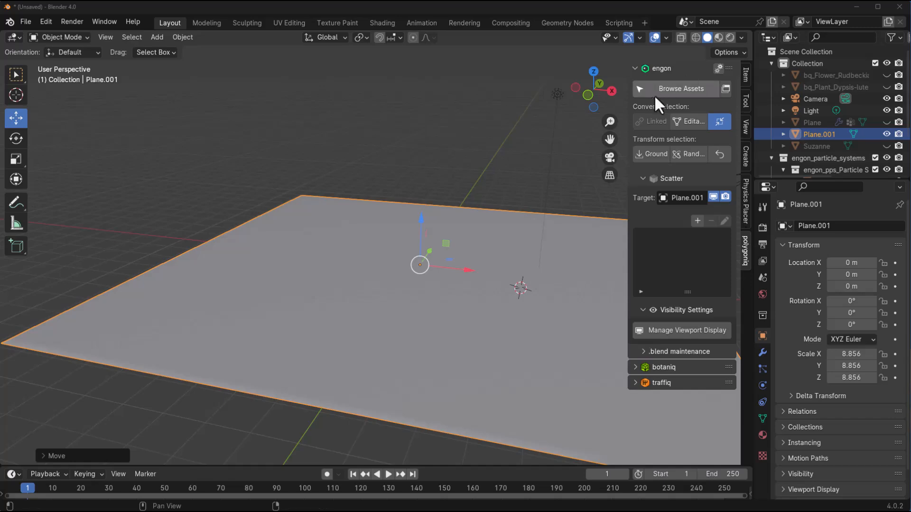
# Open the engon browser in a separate window and try out the Autumn tag filter.
pyautogui.click(727, 88)
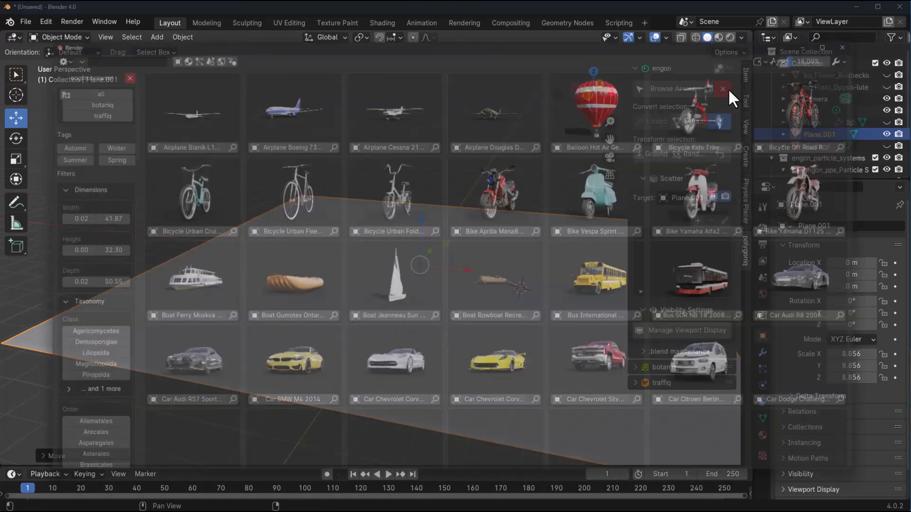
pyautogui.moveTo(281, 32)
pyautogui.mouseDown()
pyautogui.moveTo(306, 11)
pyautogui.moveTo(284, 26)
pyautogui.mouseUp()
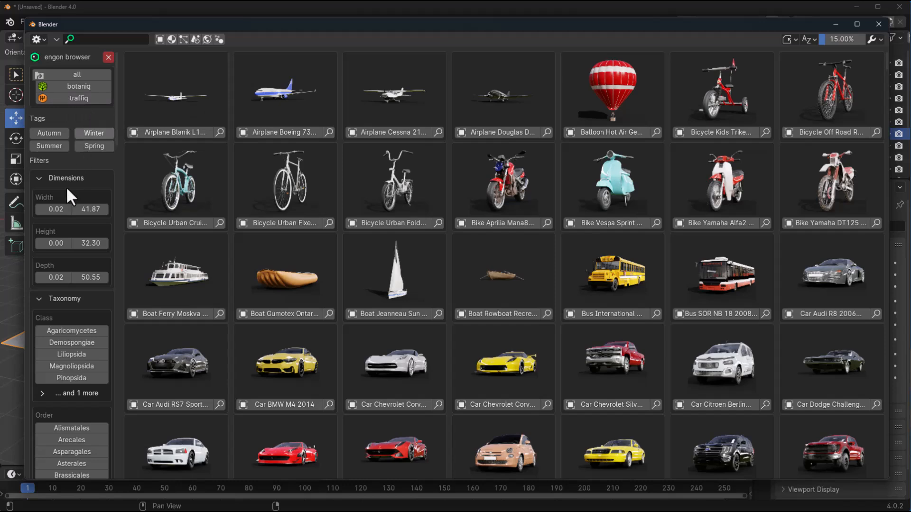
pyautogui.click(55, 133)
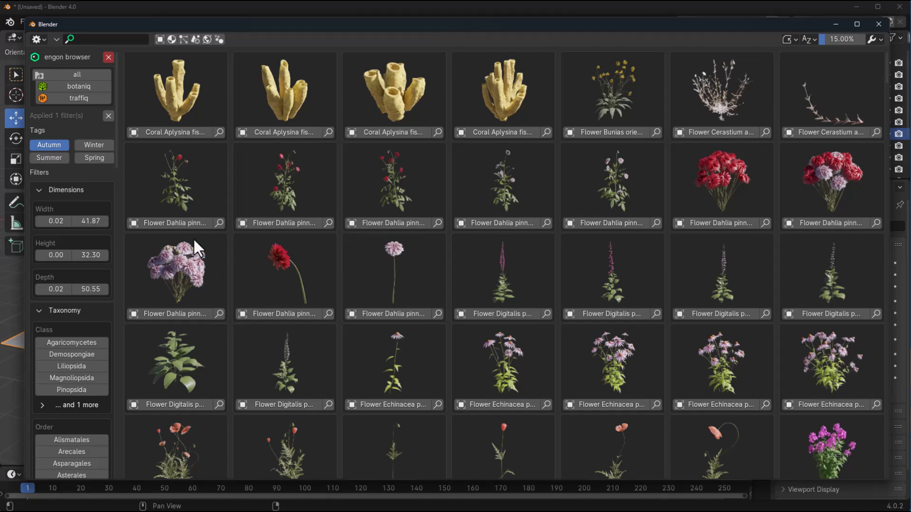
pyautogui.click(108, 116)
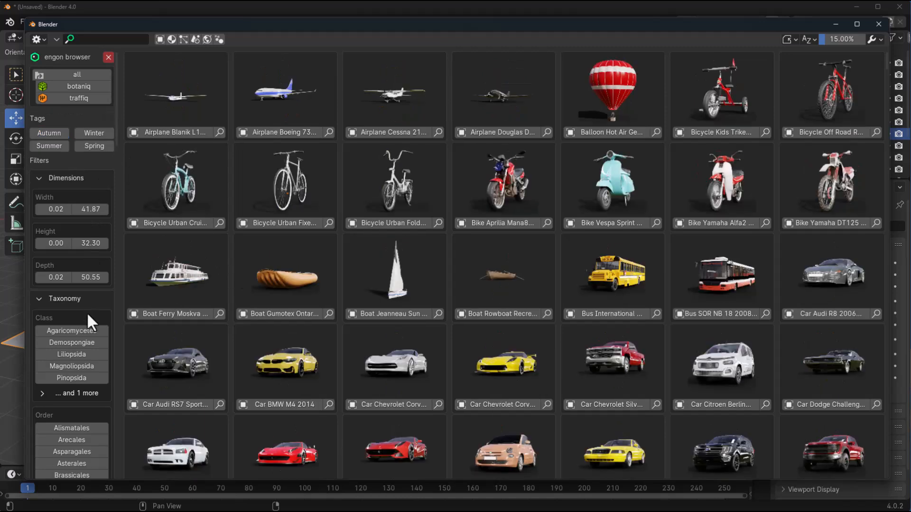
# Filter the vehicle assets by the brands Audi, Ford and Skoda, leaving the Manufacturing filters collapsed.
pyautogui.scroll(-10, 86, 310)
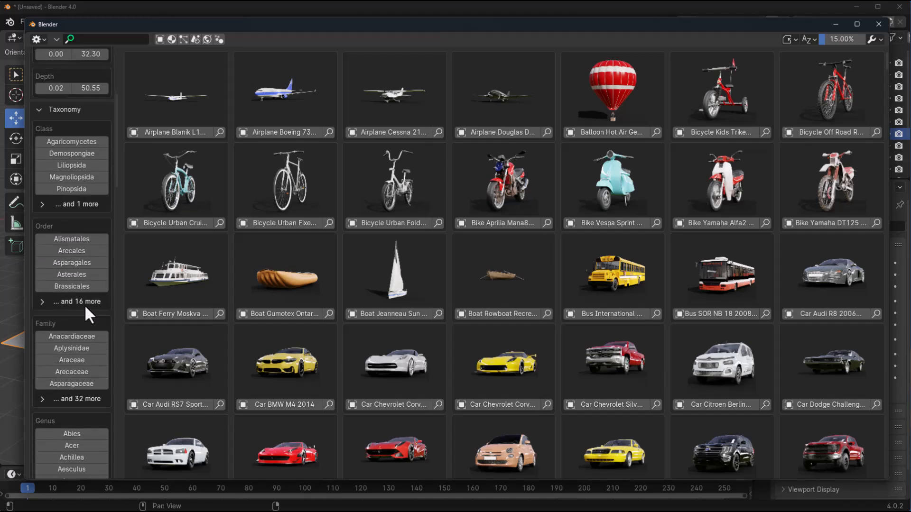
pyautogui.scroll(-18, 85, 304)
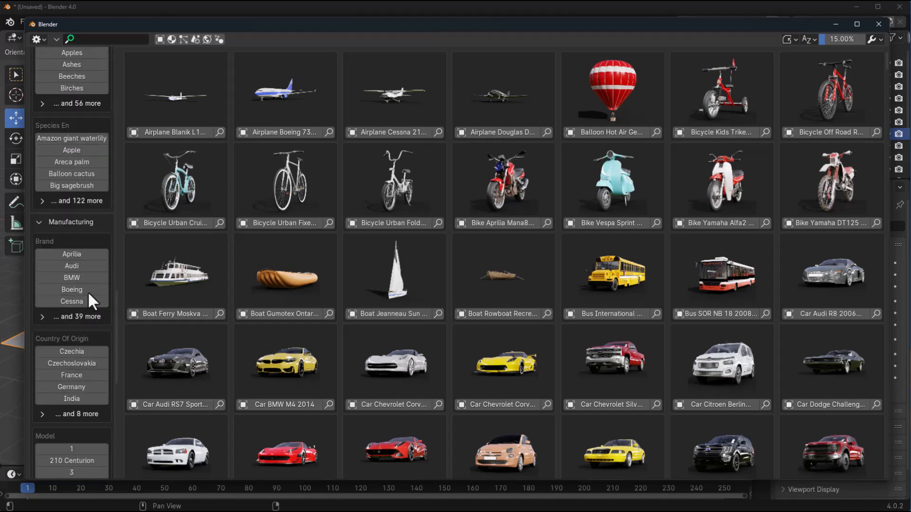
pyautogui.click(82, 266)
pyautogui.scroll(-14, 69, 266)
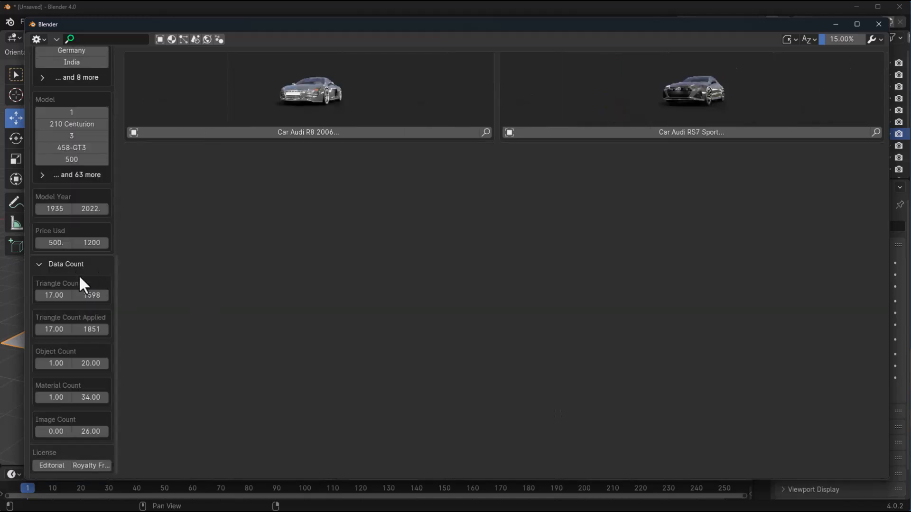
pyautogui.scroll(8, 65, 275)
pyautogui.click(66, 266)
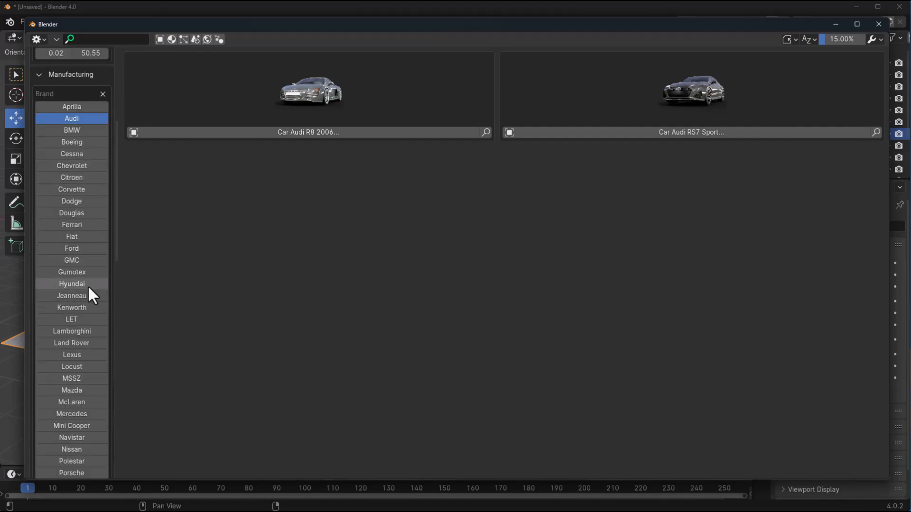
pyautogui.click(79, 249)
pyautogui.scroll(-5, 78, 332)
pyautogui.click(84, 369)
pyautogui.scroll(12, 67, 342)
pyautogui.click(62, 282)
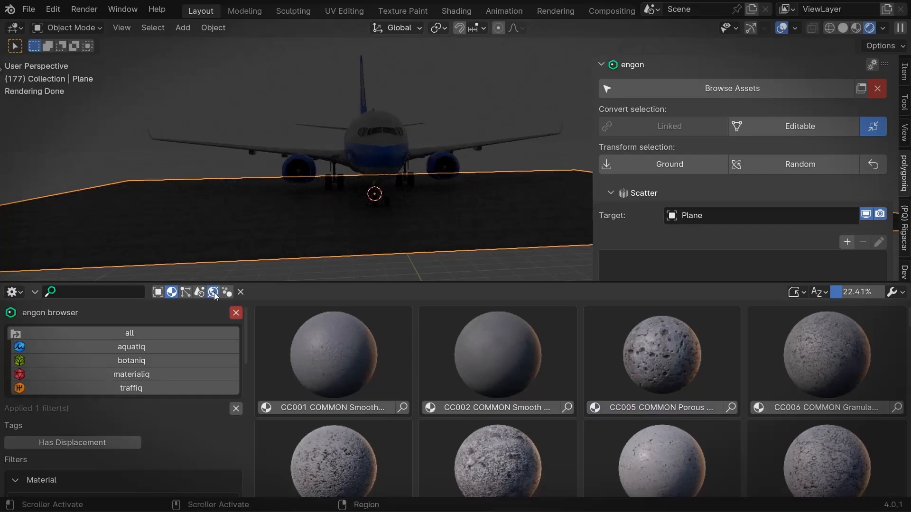
# Include world assets in the engon browser and spawn one of them for the airplane scene.
pyautogui.click(214, 295)
pyautogui.scroll(-3, 502, 383)
pyautogui.click(525, 459)
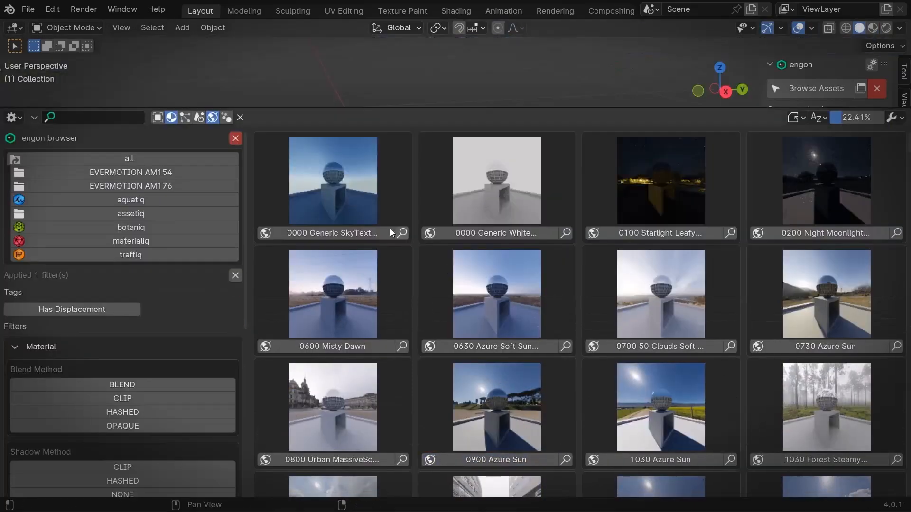
# Clear the world and material type filters and limit the maximum Triangle Count to 5000.
pyautogui.click(212, 117)
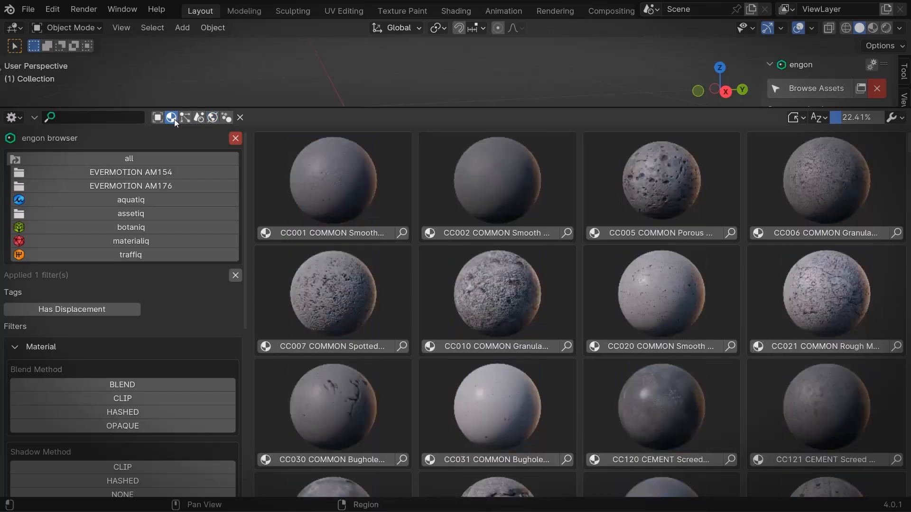
pyautogui.click(171, 117)
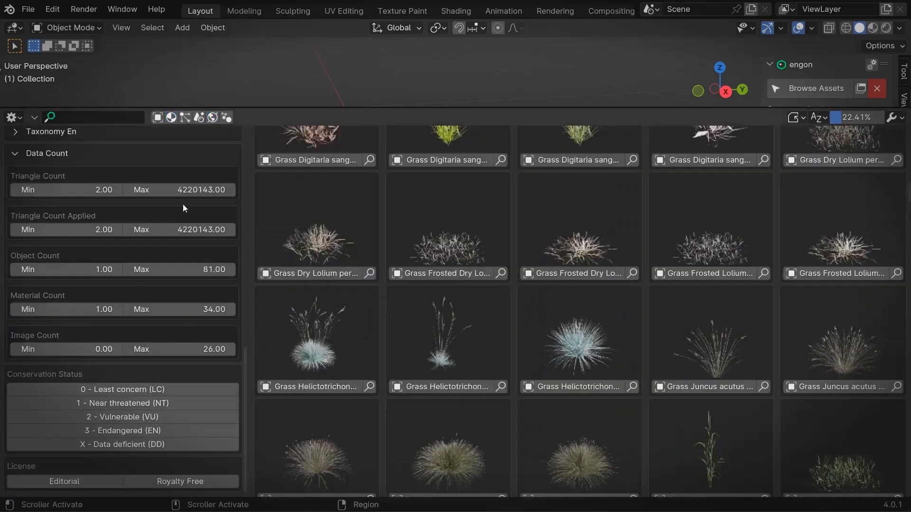
pyautogui.click(183, 190)
pyautogui.write('5000')
pyautogui.press('Return')
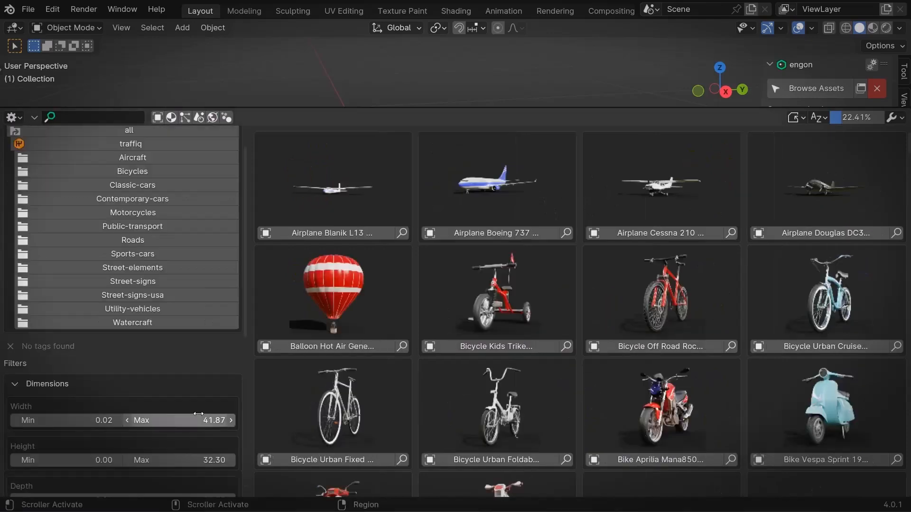
# Lower the maximum Width filter for the traffiq assets and choose a color for the Viewport Color material filter.
pyautogui.moveTo(198, 414); pyautogui.dragTo(181, 414)
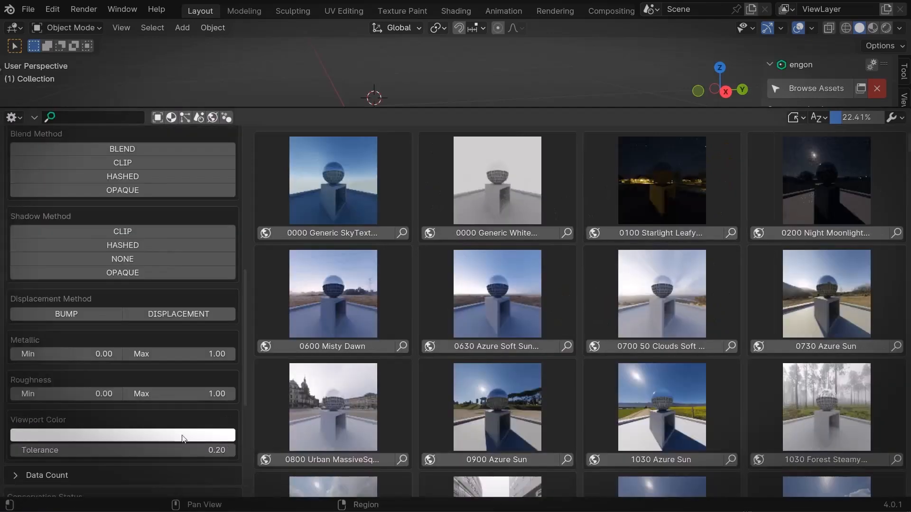
pyautogui.click(182, 439)
pyautogui.moveTo(86, 288); pyautogui.dragTo(126, 280)
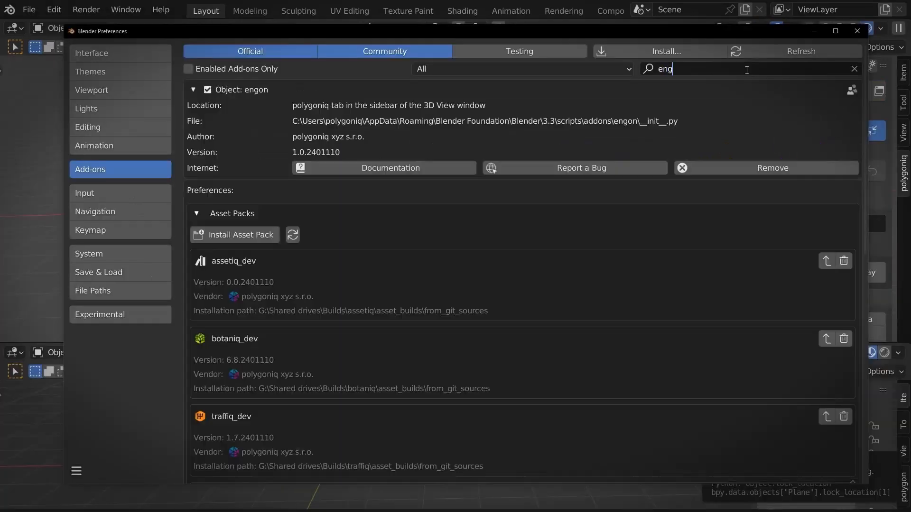
# Search the add-on preferences for engon and examine the installed asset packs.
pyautogui.write('on')
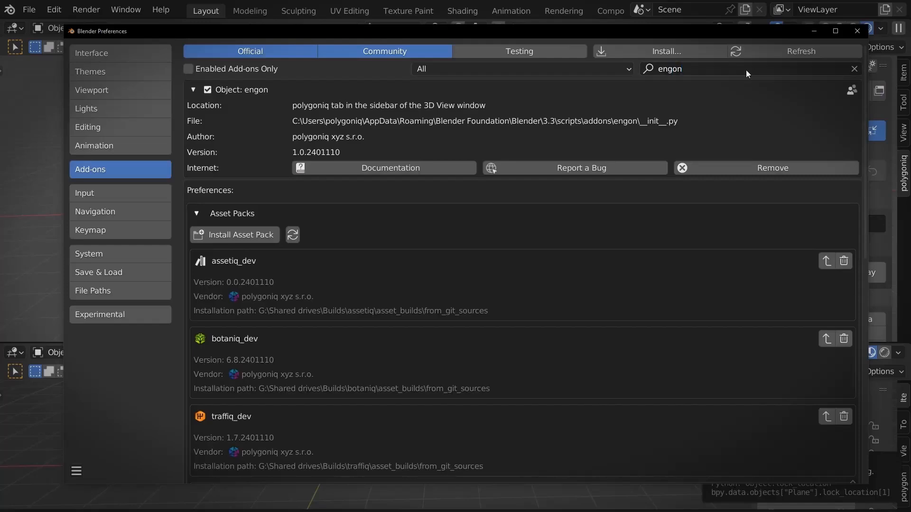
pyautogui.scroll(-5, 735, 136)
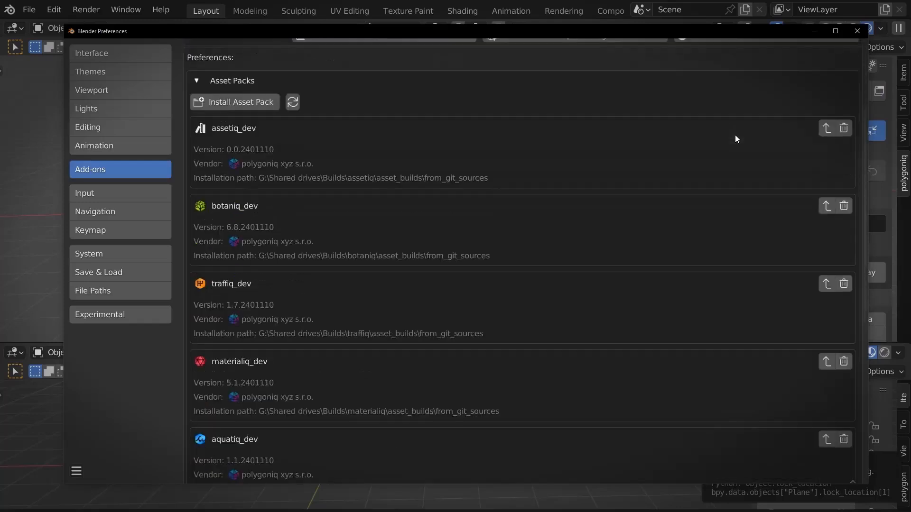
pyautogui.scroll(-6, 735, 135)
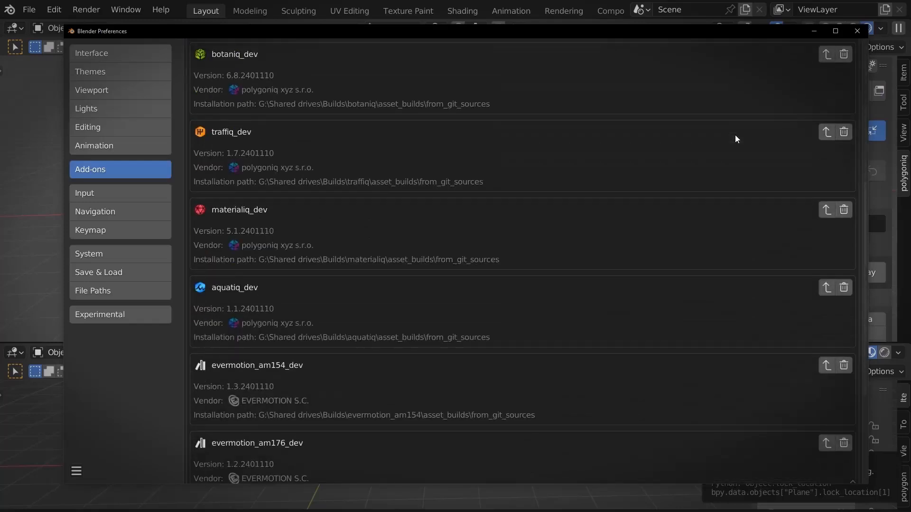
pyautogui.scroll(-4, 735, 135)
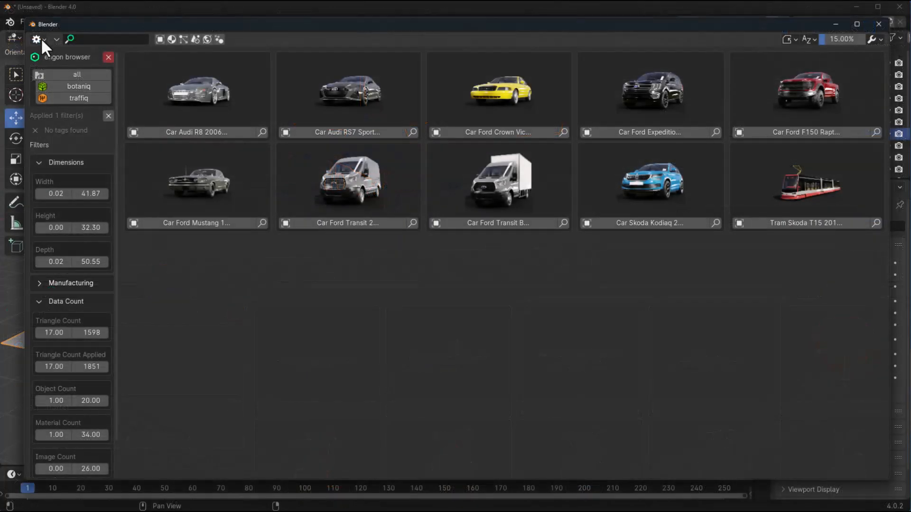
# Change the engon browser window to Blender's Asset Browser and show the traffiq_full (engon) library.
pyautogui.click(41, 40)
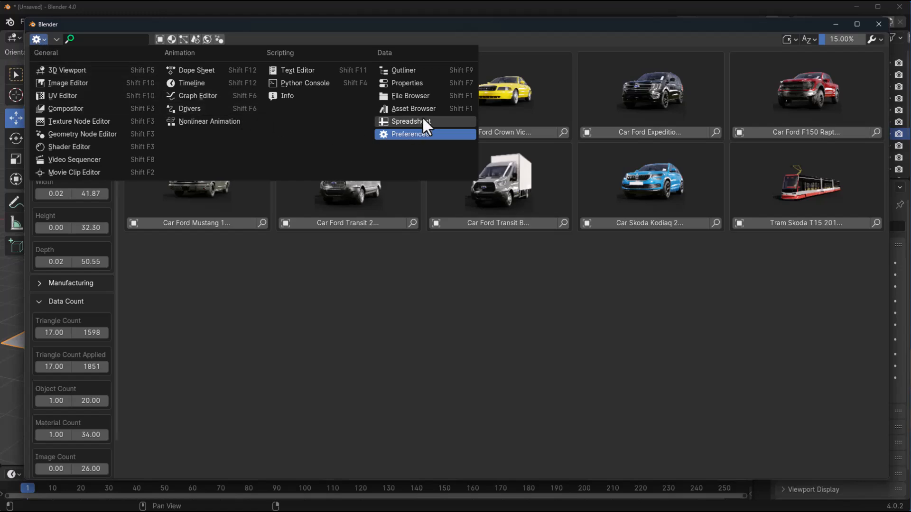
pyautogui.click(433, 111)
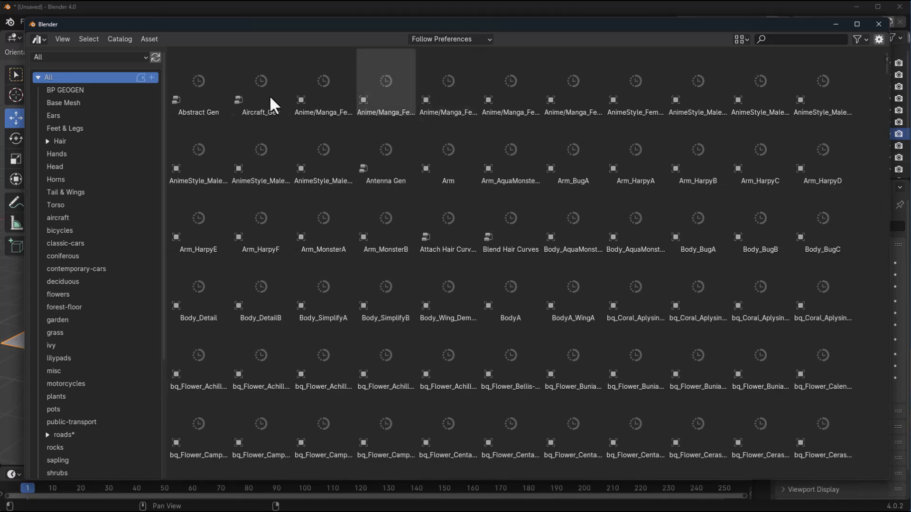
pyautogui.click(90, 56)
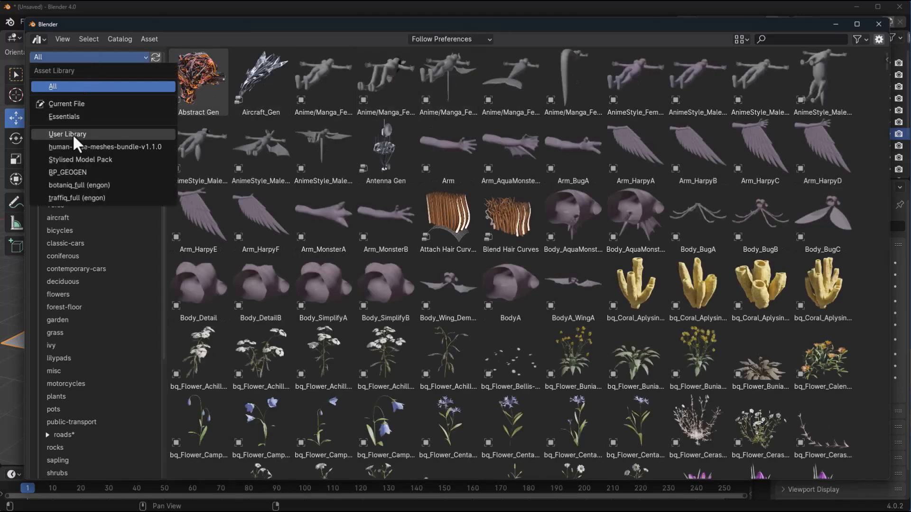
pyautogui.click(84, 195)
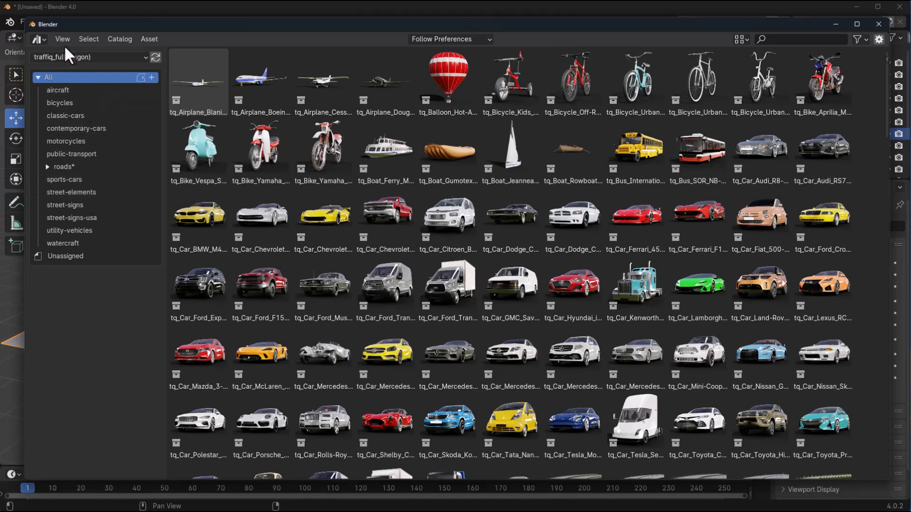
pyautogui.moveTo(192, 29); pyautogui.dragTo(0, 44)
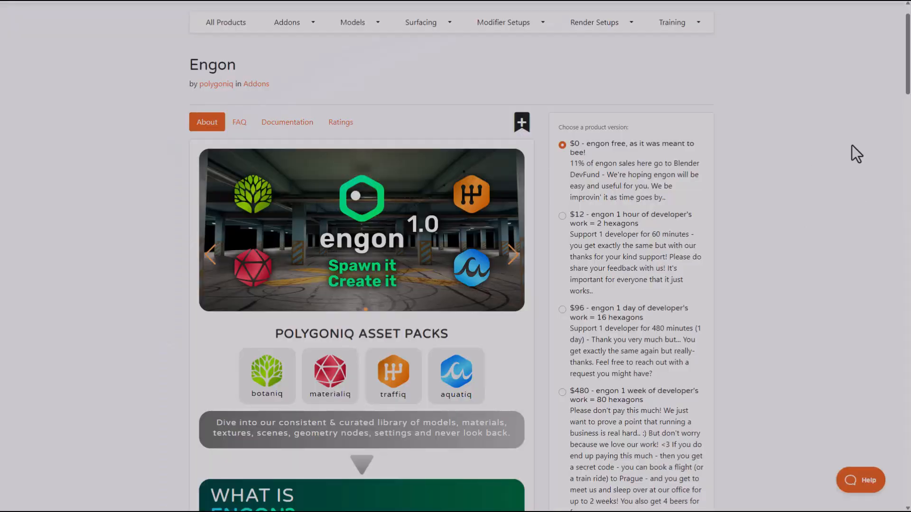
# Switch to Blender Market and look through the Engon and botaniq product pages.
pyautogui.middleClick(854, 140)
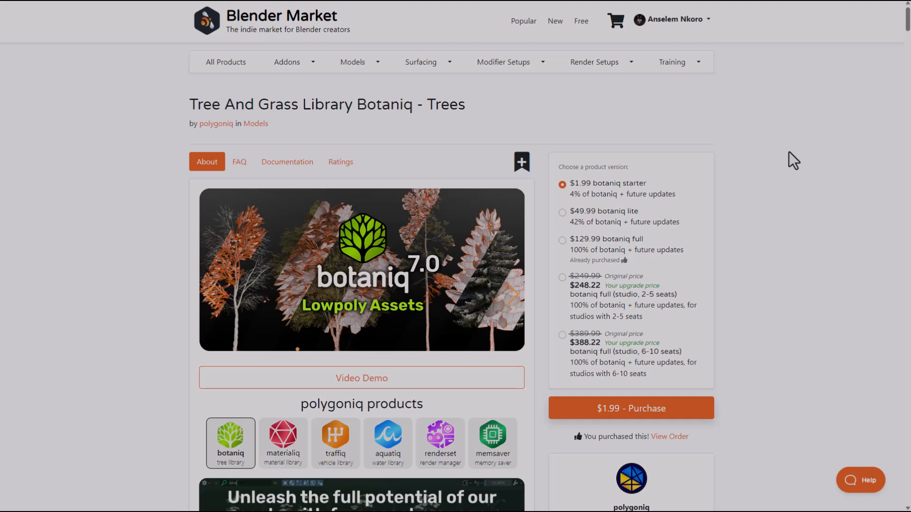
pyautogui.scroll(-2, 790, 147)
pyautogui.middleClick(793, 131)
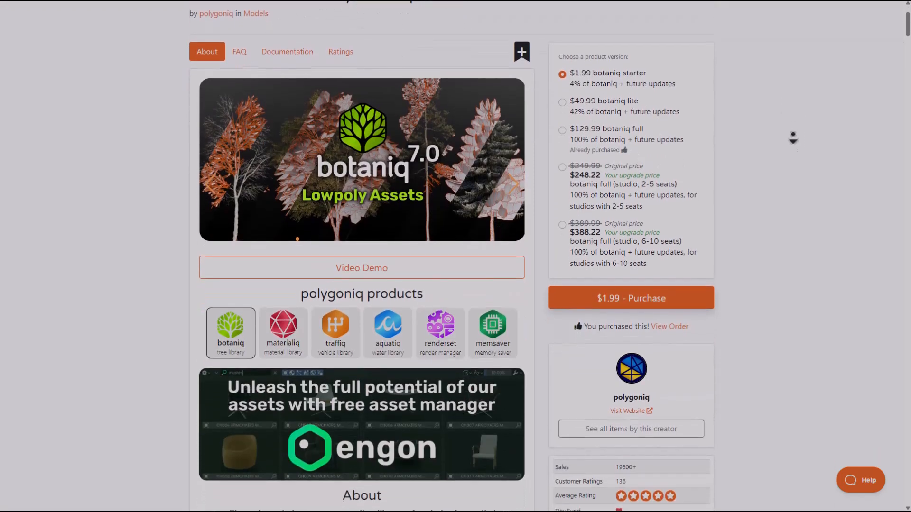